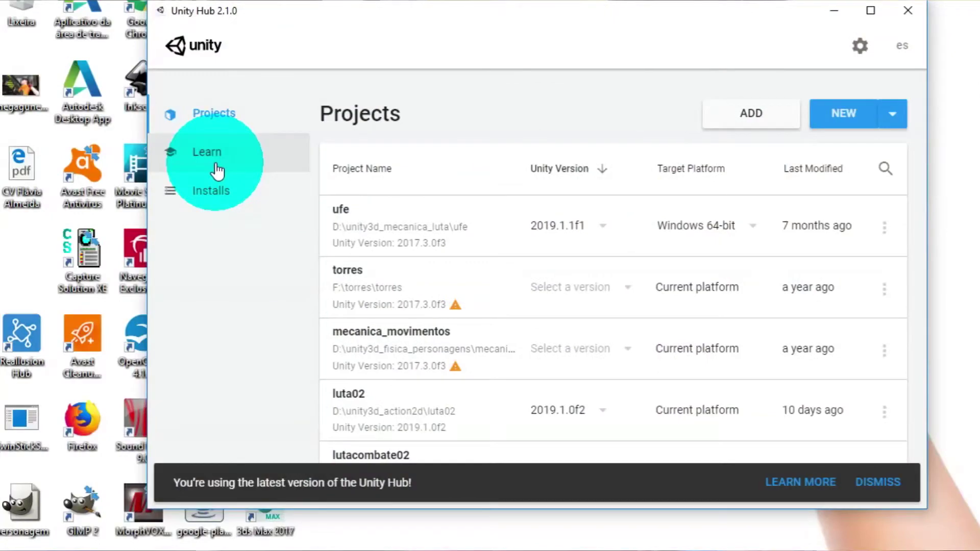
- On the Learn page, preview the Beginner Code, FPS, John Lemon's Haunted Jaunt and Ruby's Adventure details
left_click(198, 153)
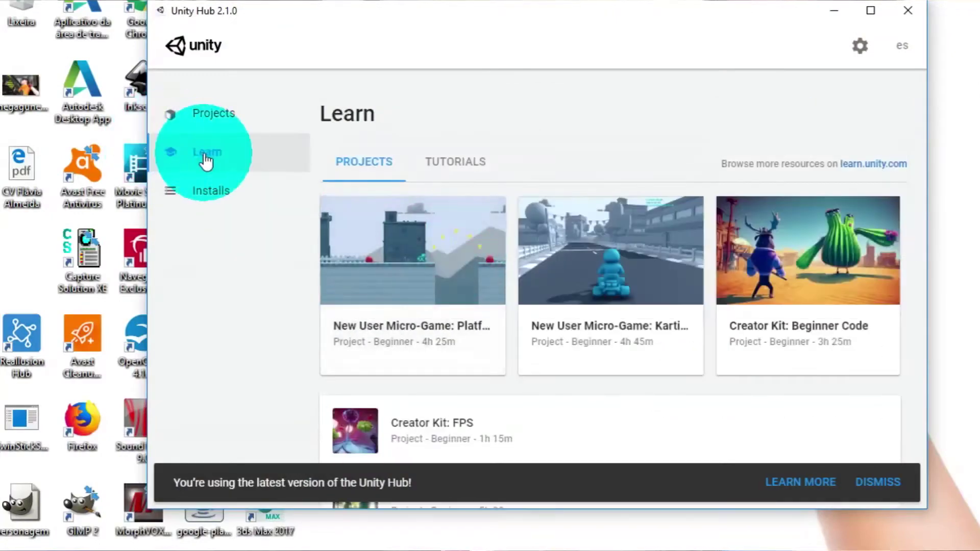
left_click(739, 219)
left_click(730, 97)
left_click(525, 269)
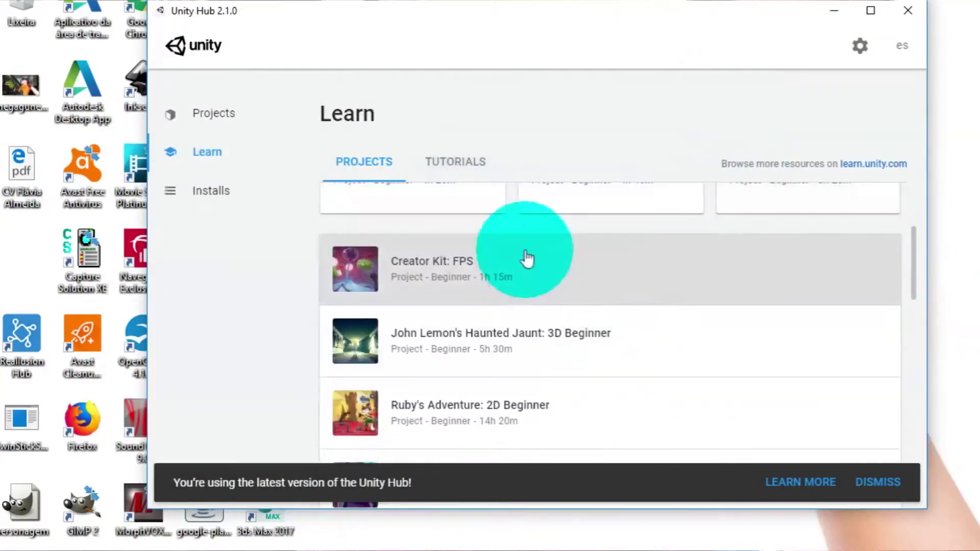
left_click(656, 337)
left_click(809, 280)
left_click(725, 280)
left_click(776, 281)
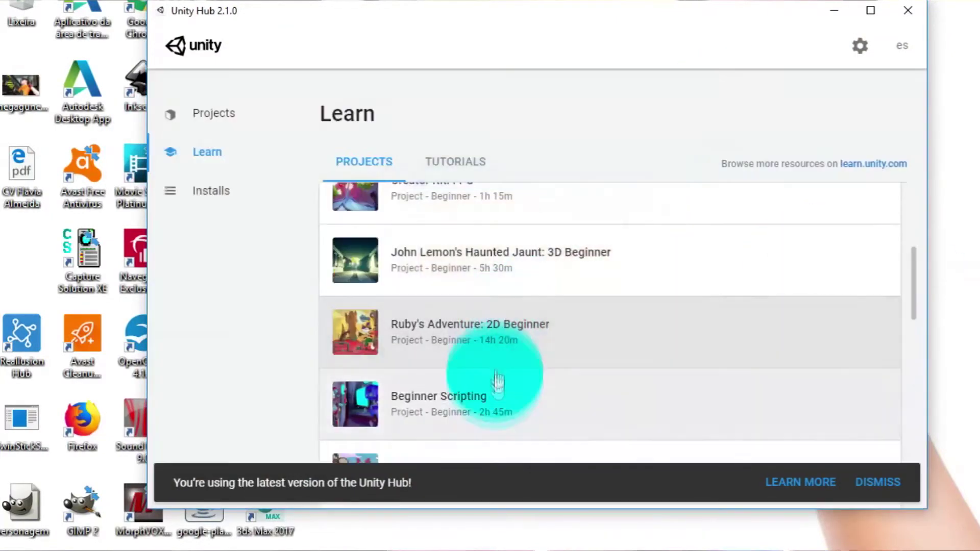
scroll(619, 409, "down", 2)
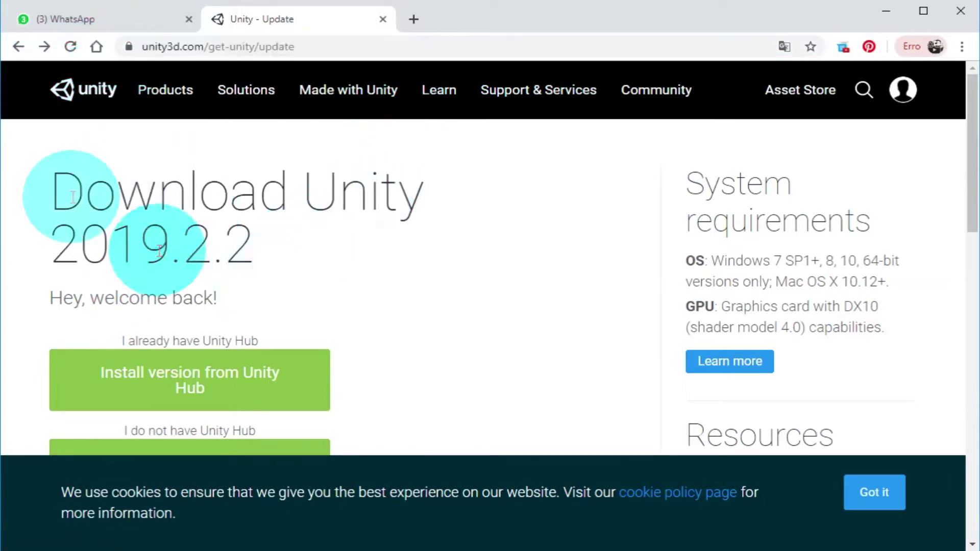
- Download UnityHubSetup.exe from the Download Unity page and show all Chrome downloads
left_click_drag(54, 187, 315, 241)
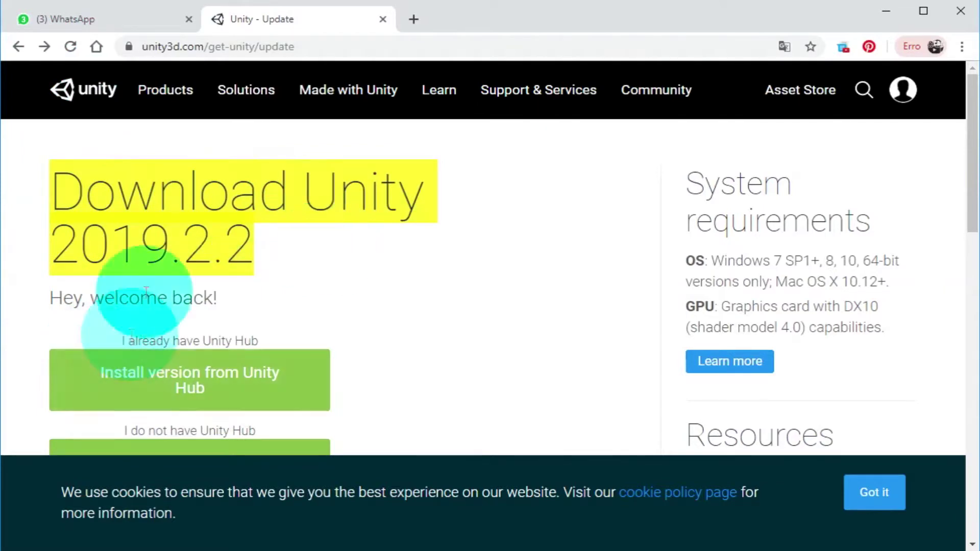
left_click(148, 254)
scroll(206, 382, "down", 3)
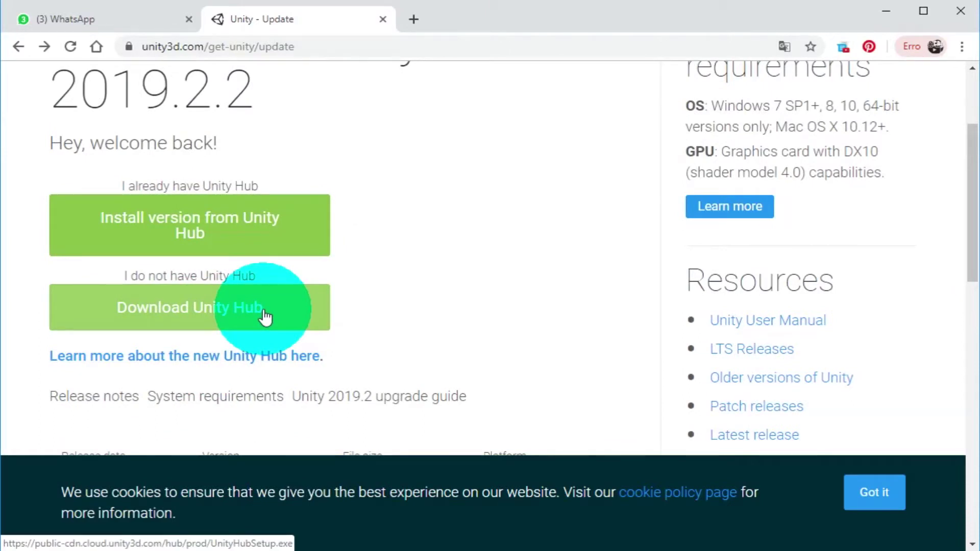
left_click(222, 317)
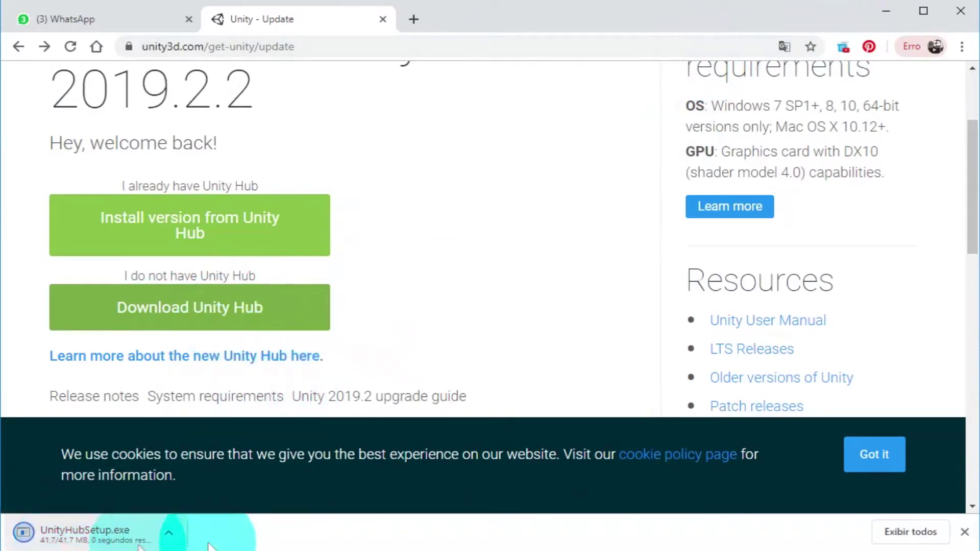
left_click(903, 533)
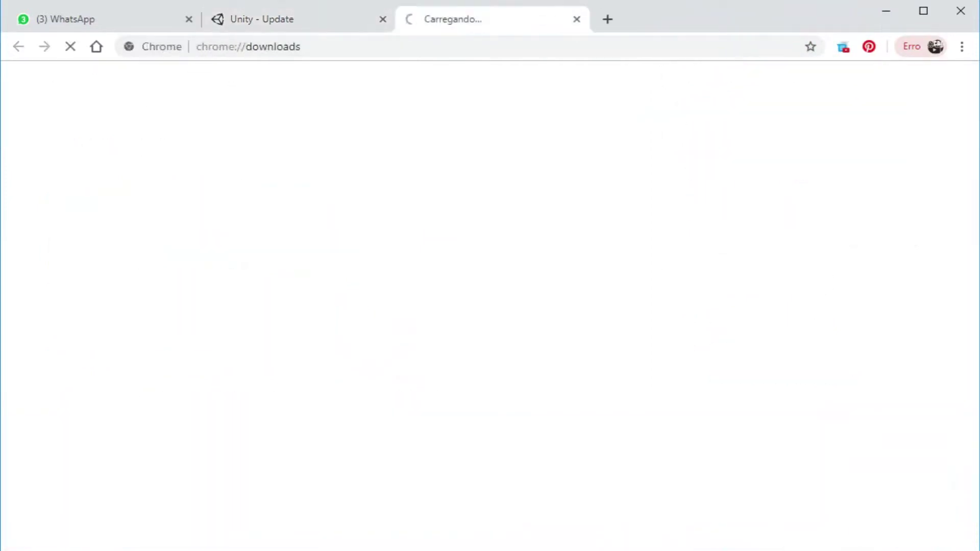
- Run UnityHubSetup as administrator from the Downloads folder, approve the prompt, then close the folder
left_click(405, 274)
right_click(305, 255)
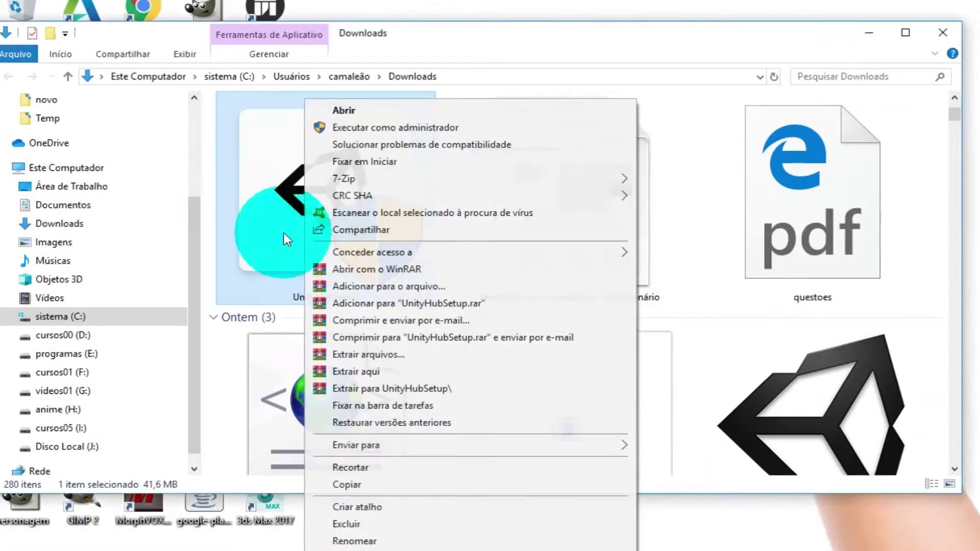
left_click(348, 130)
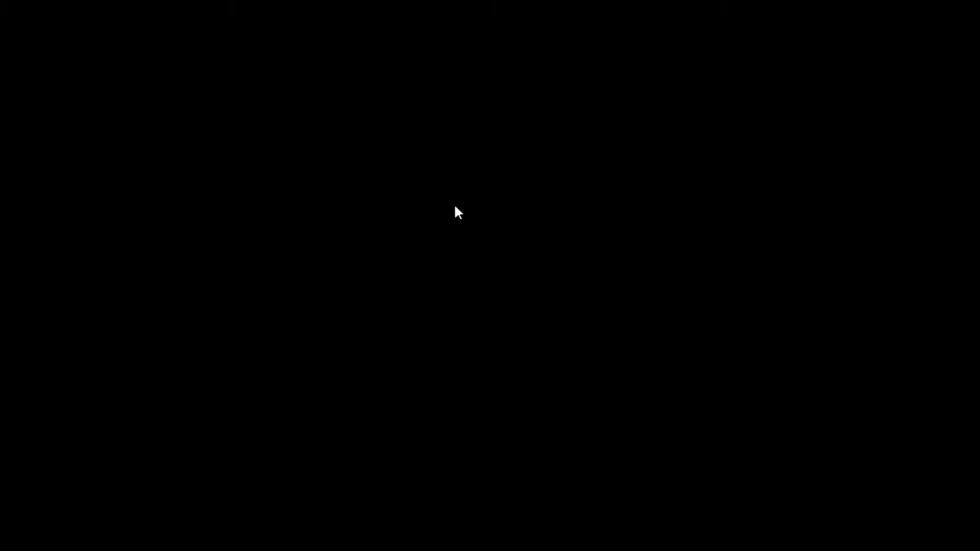
left_click(455, 207)
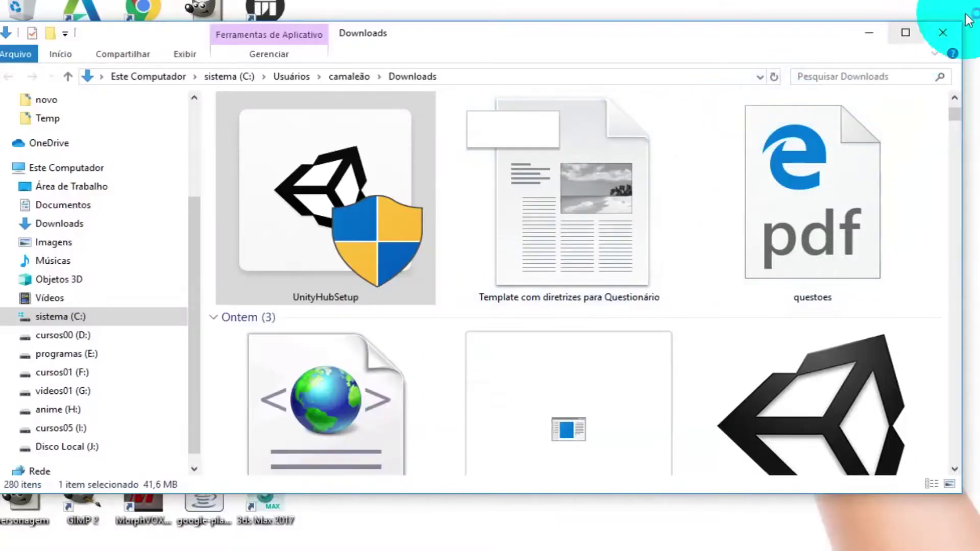
left_click(948, 34)
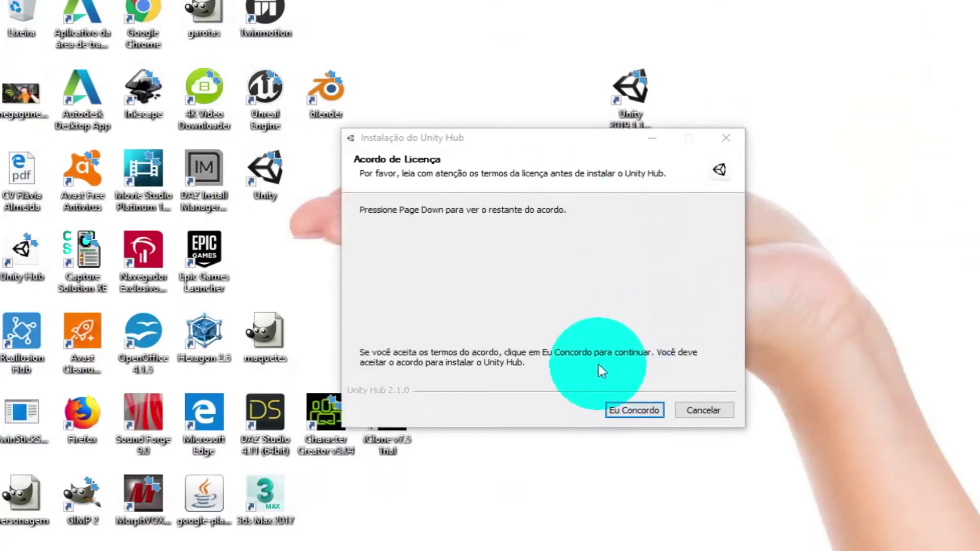
- Accept the licence and install Unity Hub into E:\programas\Unity\hub
left_click(617, 415)
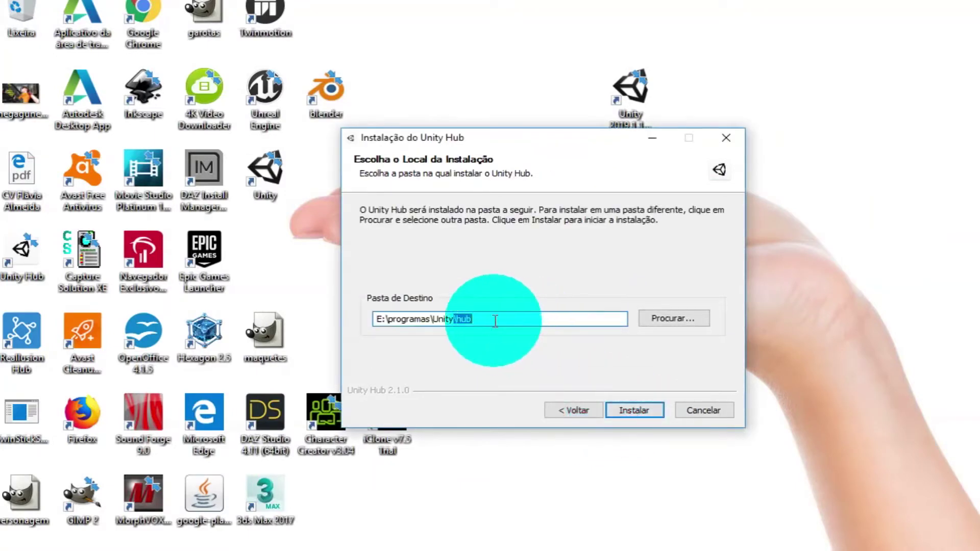
left_click_drag(495, 320, 453, 327)
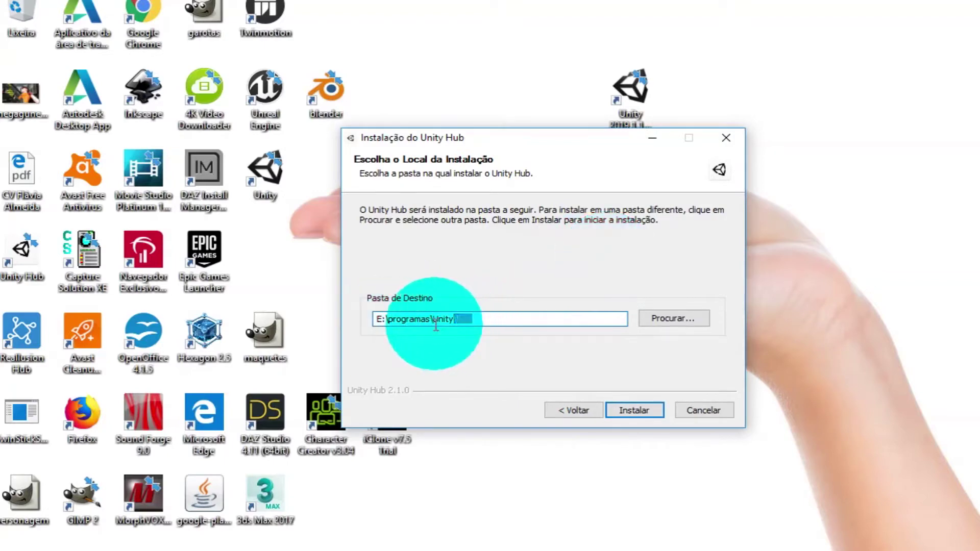
left_click_drag(435, 326, 483, 325)
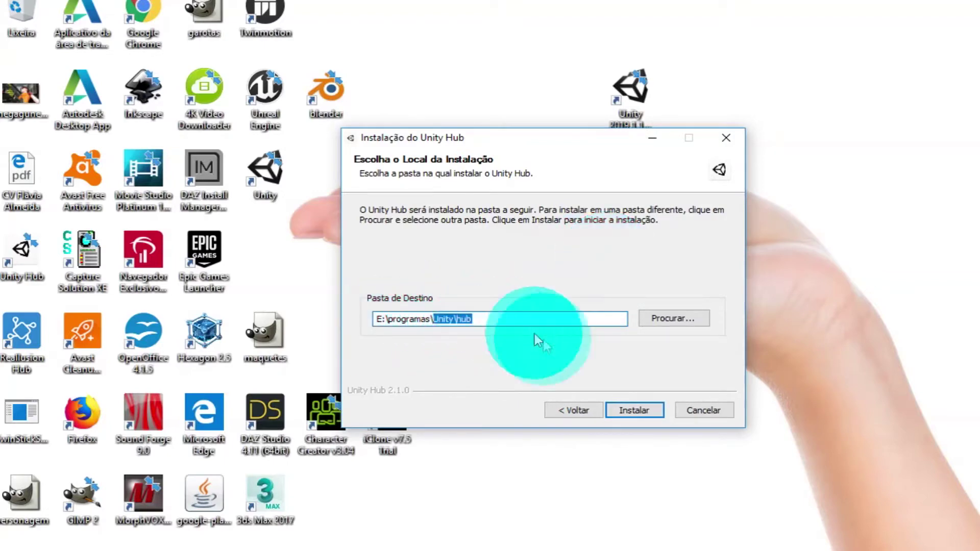
left_click(623, 413)
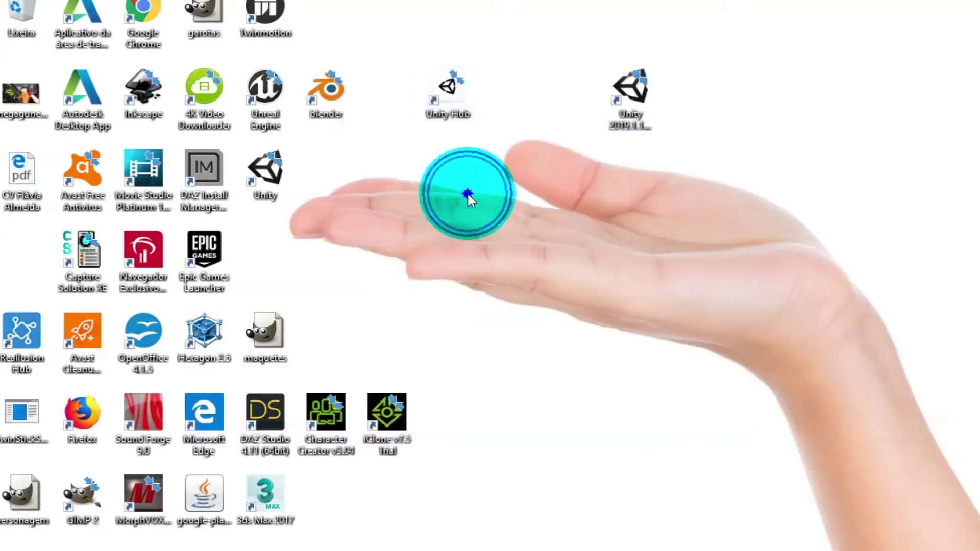
- Launch Unity Hub from its new desktop shortcut and show the Projects list
left_click(456, 91)
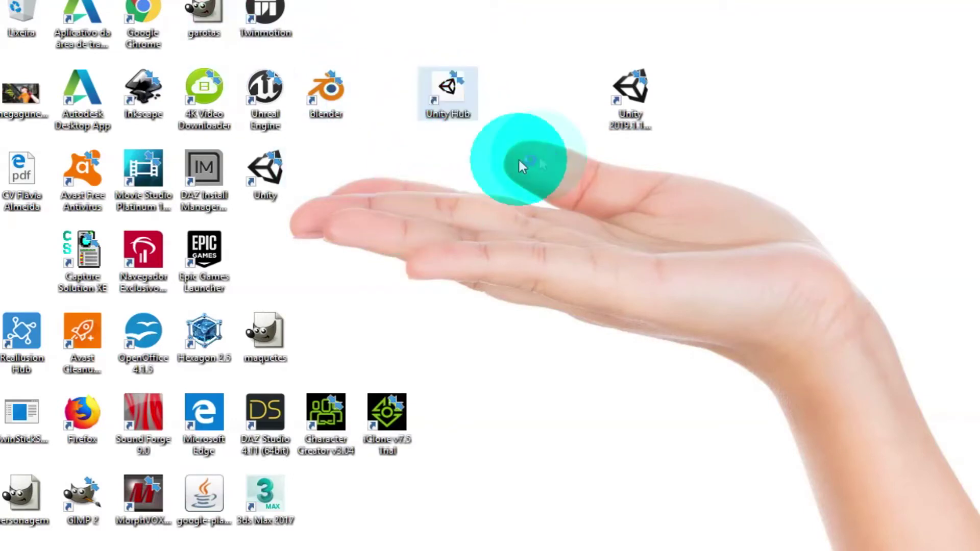
left_click(480, 257)
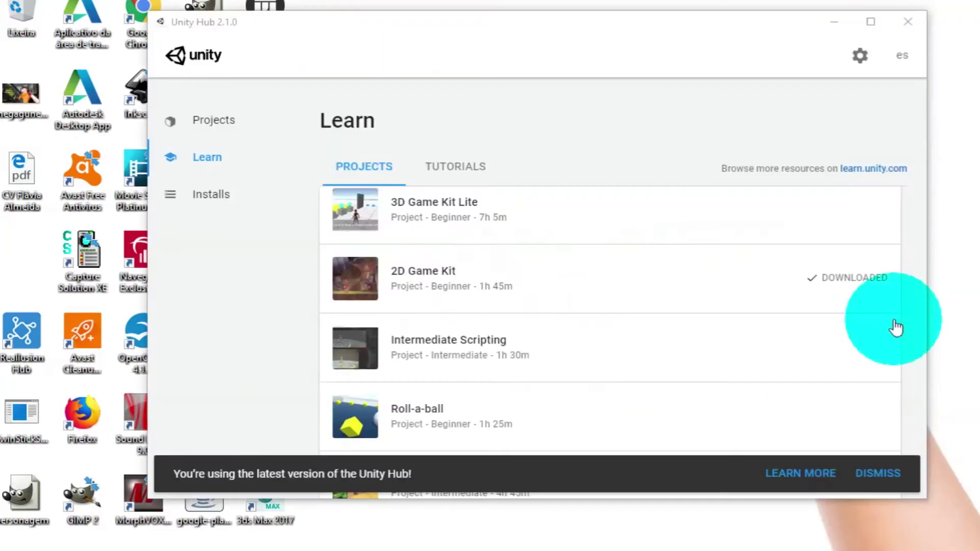
left_click(228, 130)
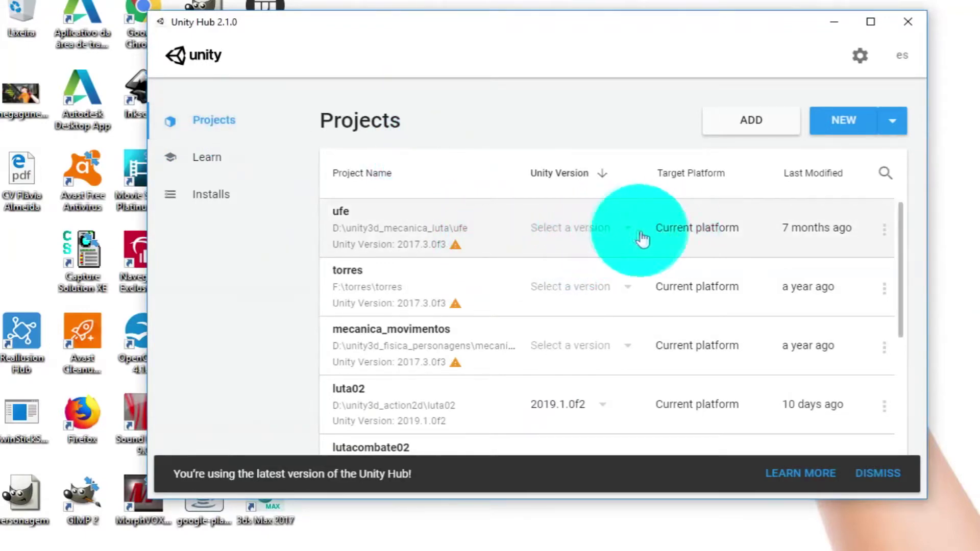
- Check the editor version lists for ufe, torres and lutacombate02, and try opening New Unity Project
left_click(624, 230)
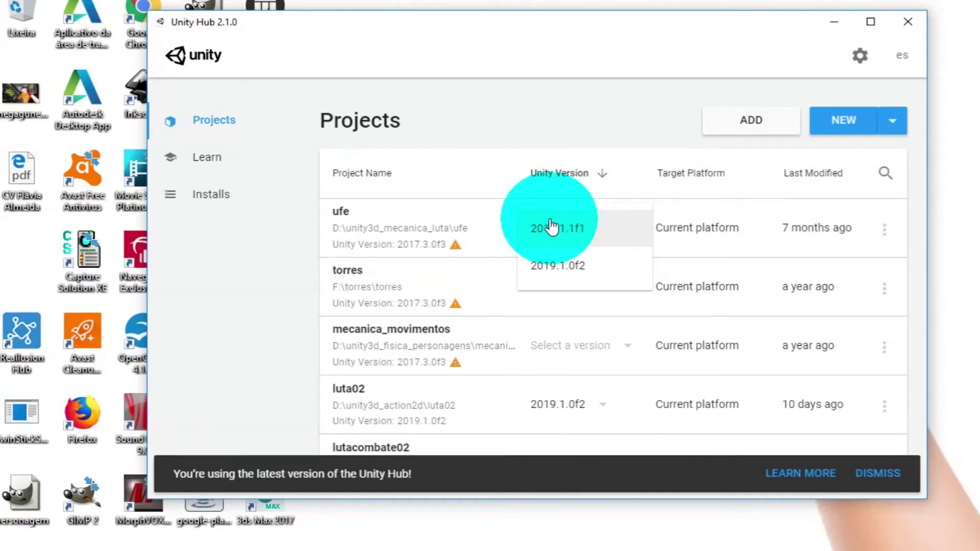
left_click(695, 234)
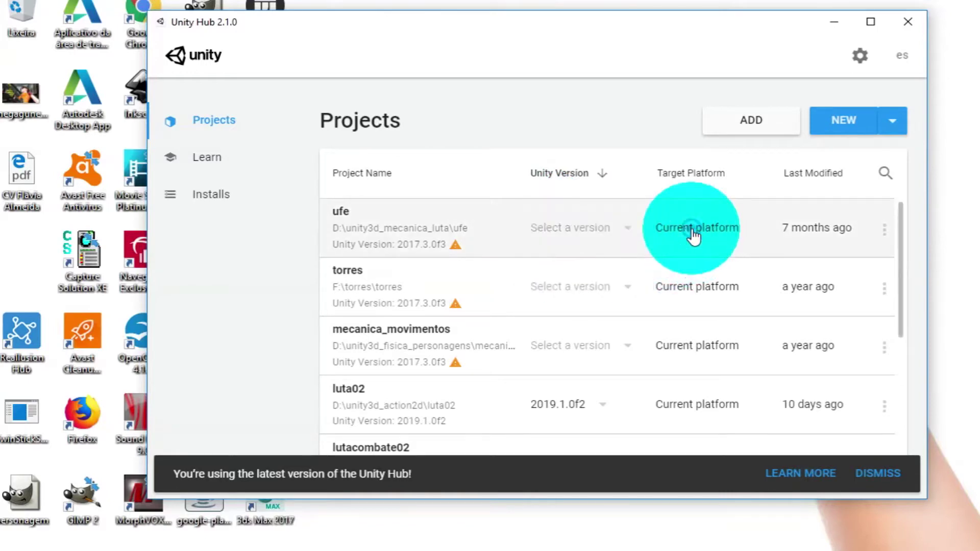
left_click(671, 283)
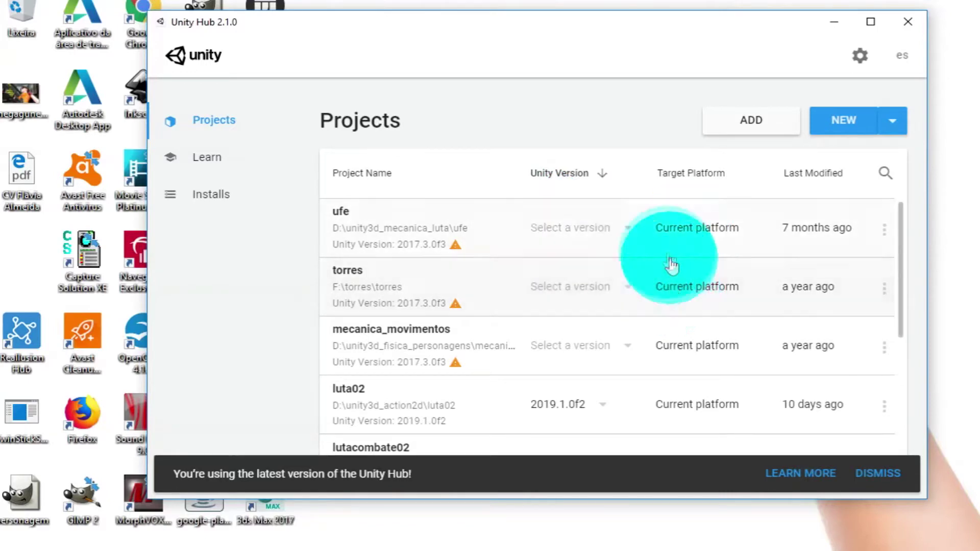
left_click(628, 288)
left_click(704, 293)
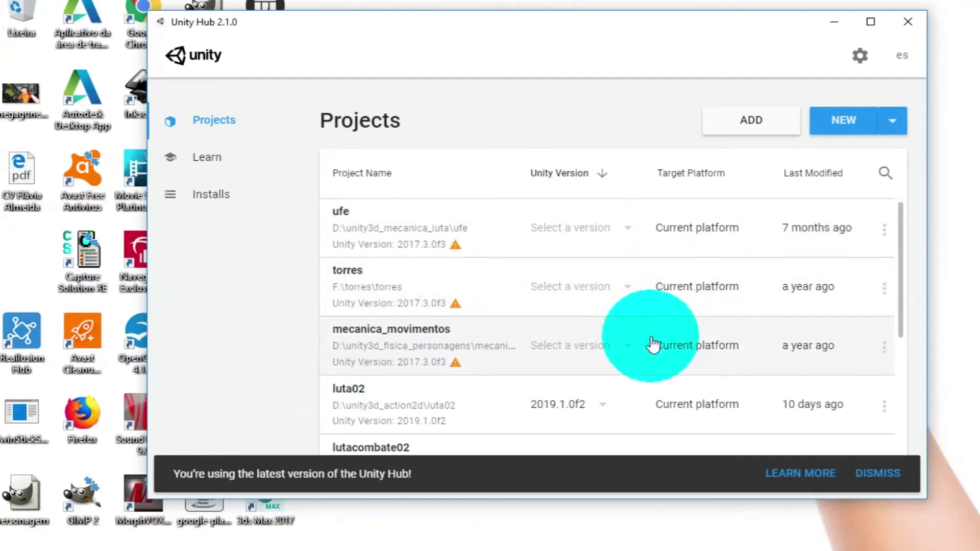
scroll(738, 355, "down", 3)
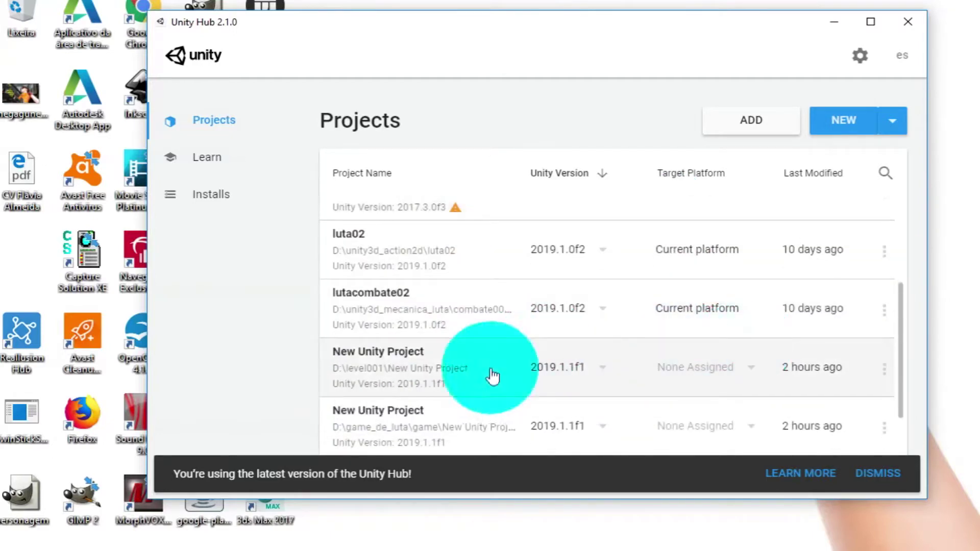
left_click(602, 308)
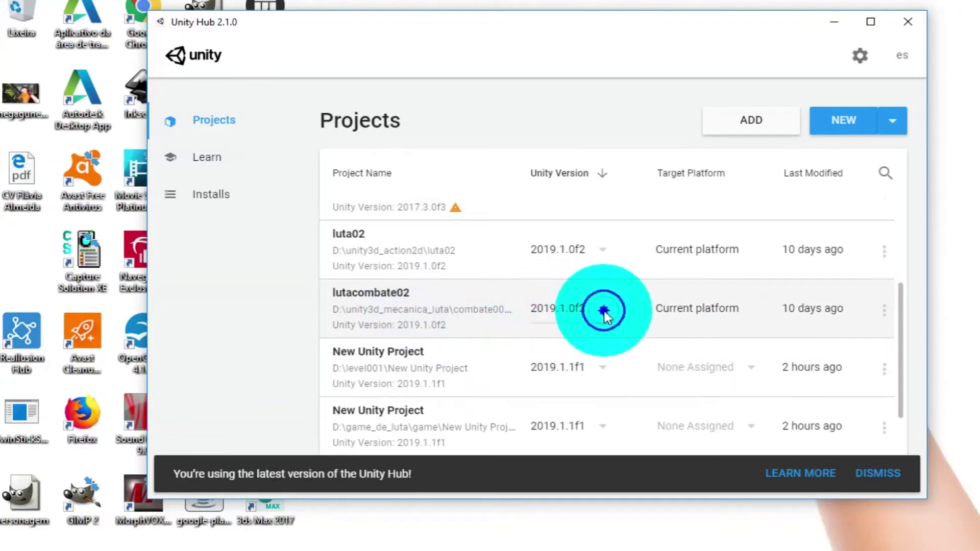
left_click(697, 324)
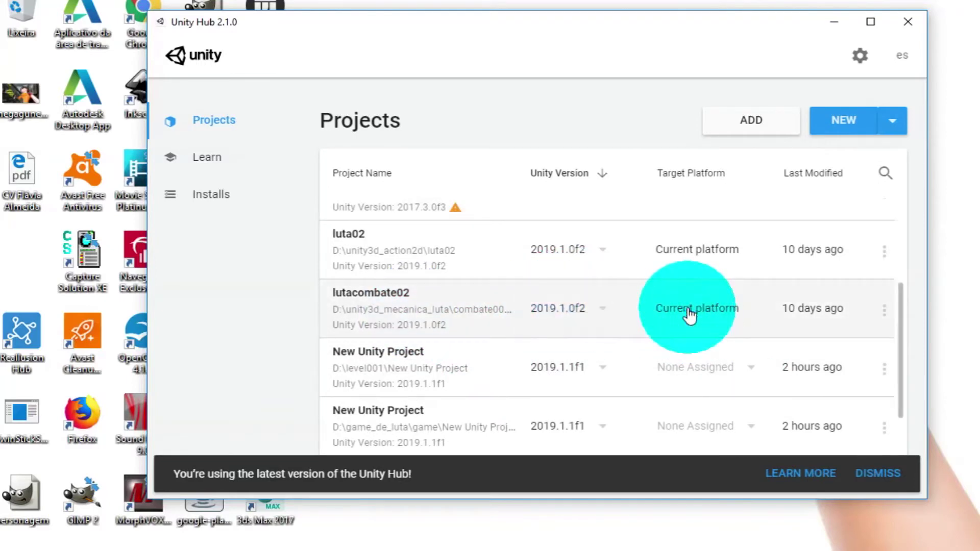
left_click(406, 386)
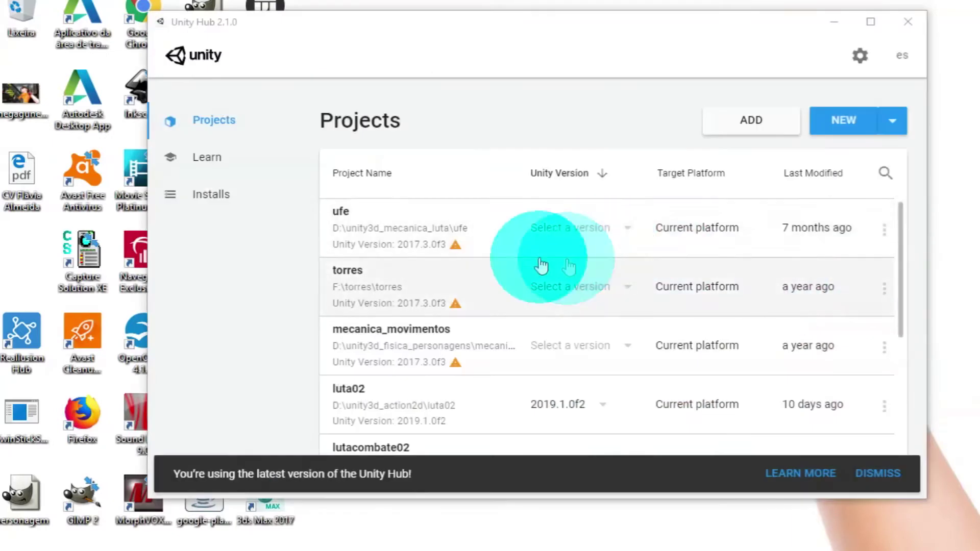
mouse_move(453, 248)
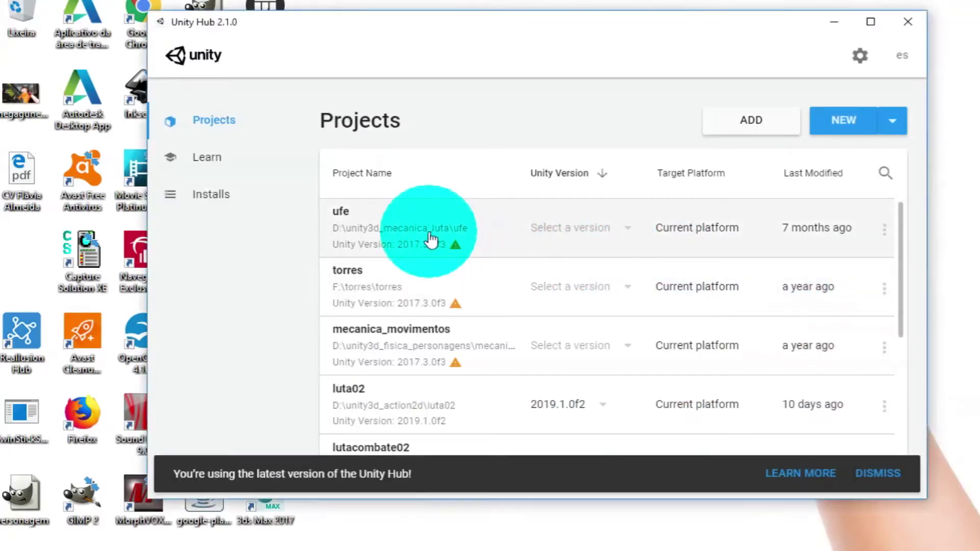
left_click(355, 236)
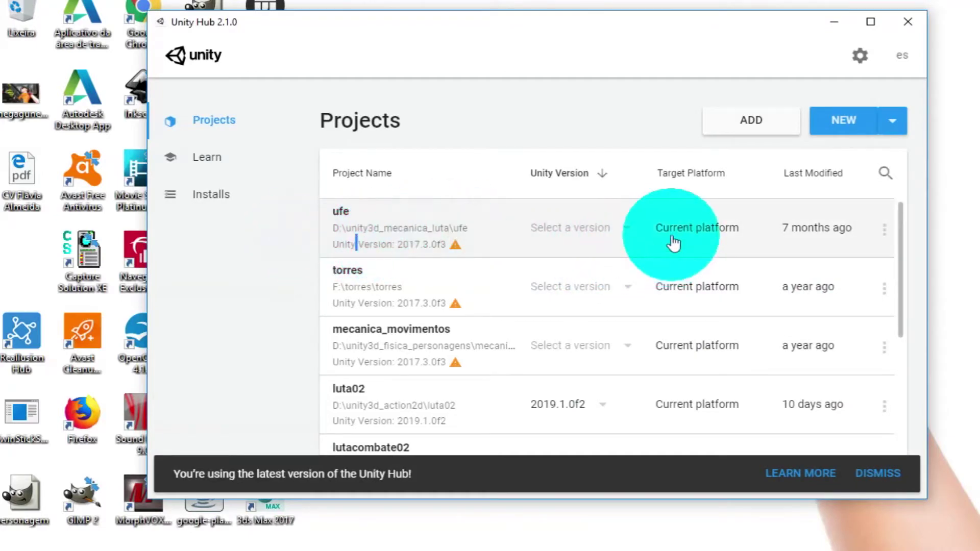
- Give ufe editor 2019.1.1f1 and the Windows 64-bit target platform, then open it
left_click(620, 228)
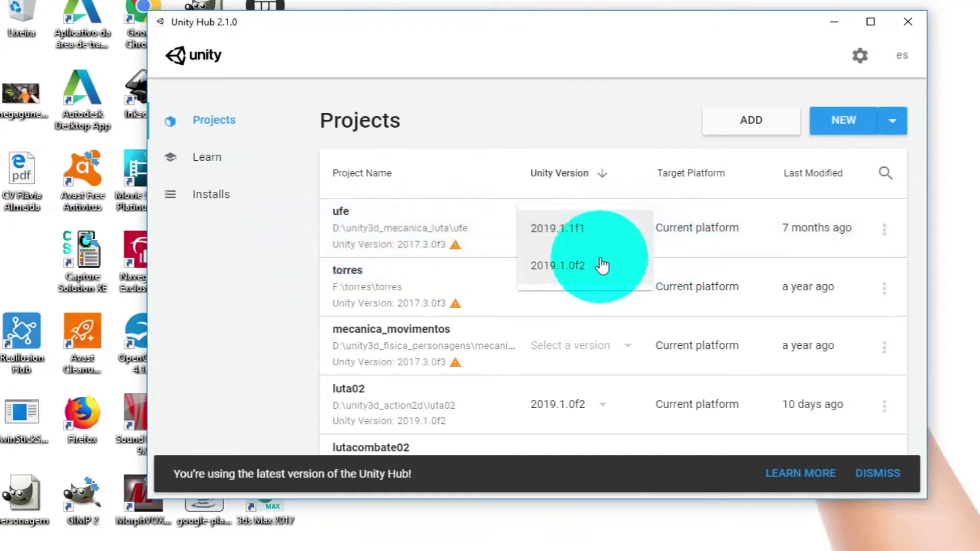
left_click(598, 229)
left_click(688, 226)
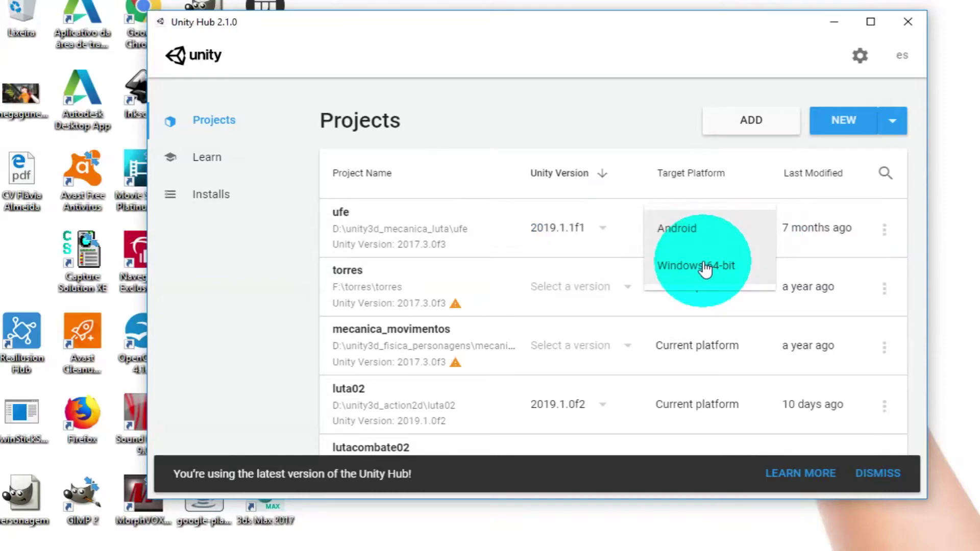
left_click(702, 267)
left_click(431, 245)
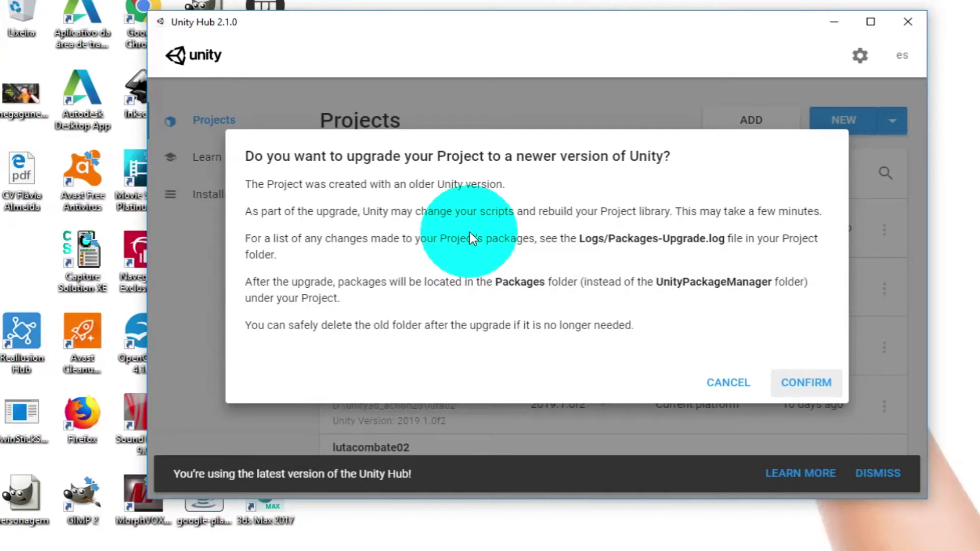
- Cancel the upgrade to 2019.1.1f1, leaving ufe unchanged in the Projects list
left_click(799, 380)
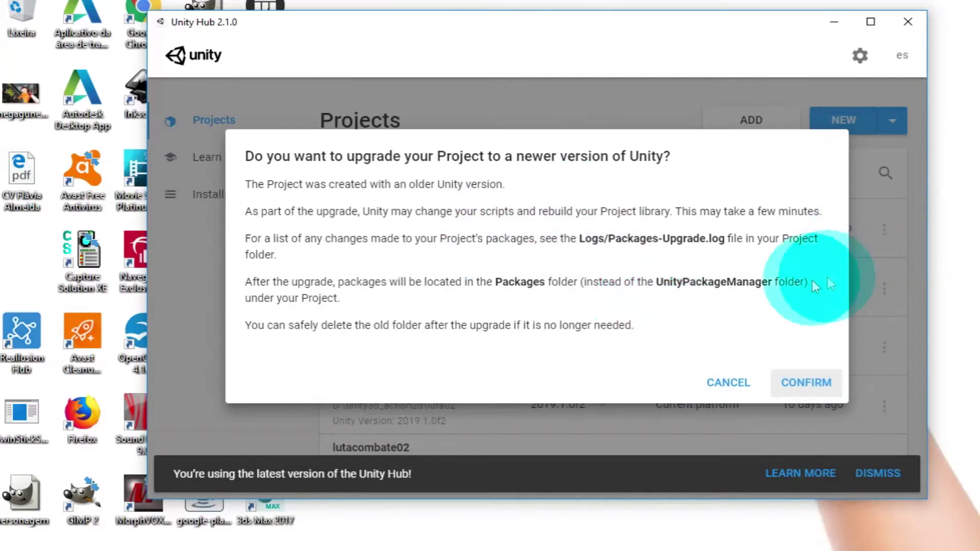
left_click(730, 383)
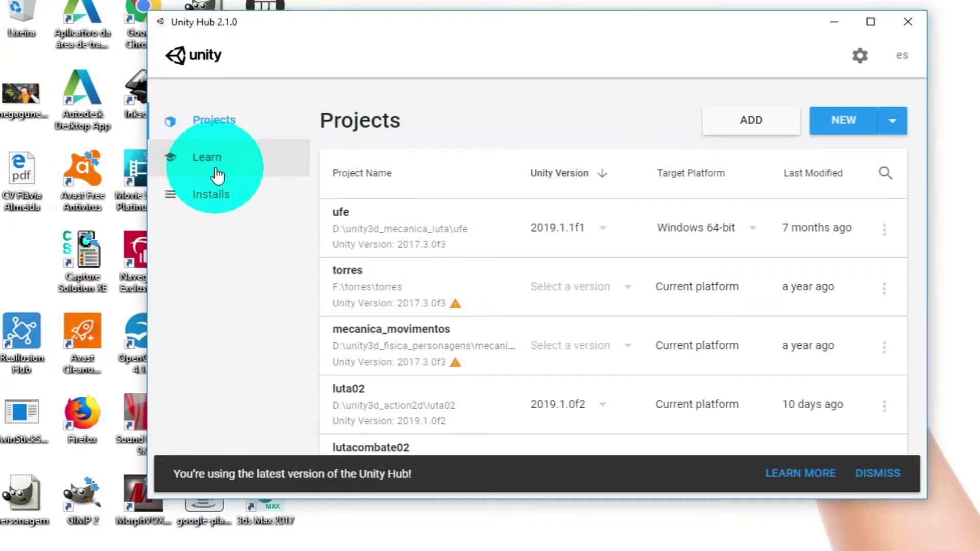
- On the Learn page, preview and close the Karting and Platformer micro-game details
left_click(210, 170)
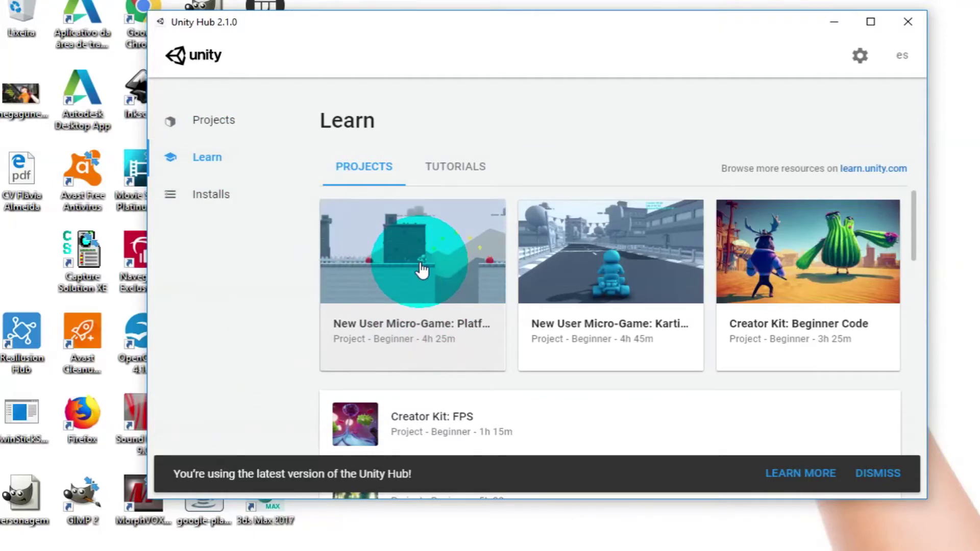
left_click(620, 296)
left_click(735, 105)
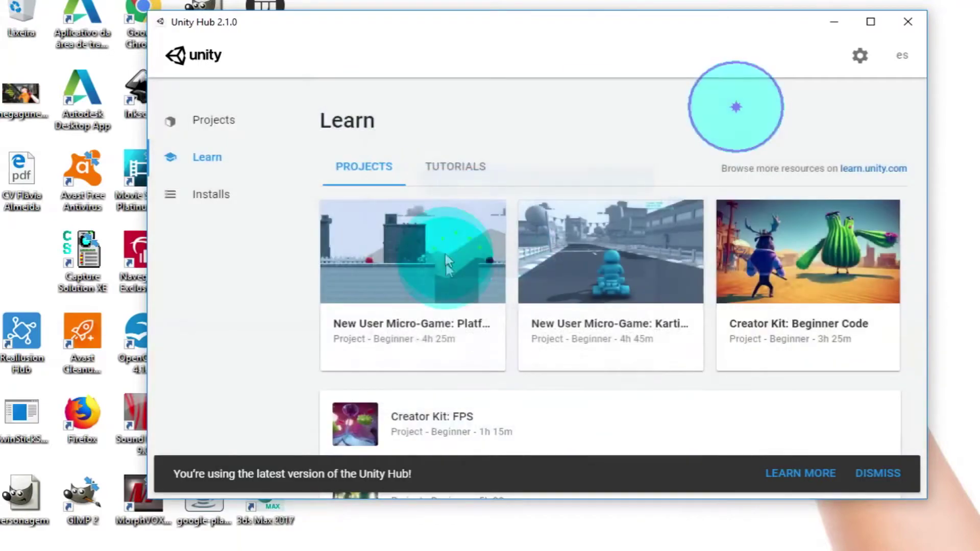
left_click(446, 266)
left_click(730, 104)
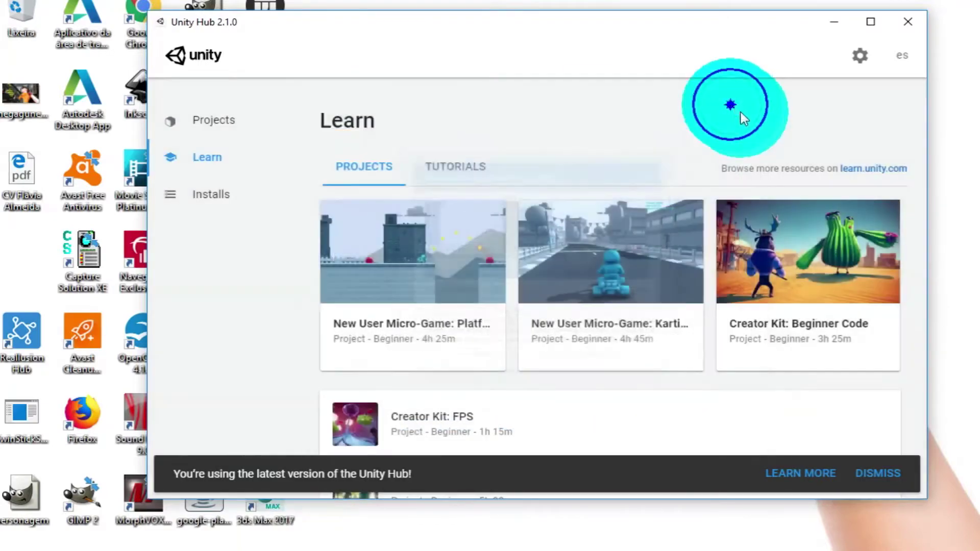
left_click(454, 276)
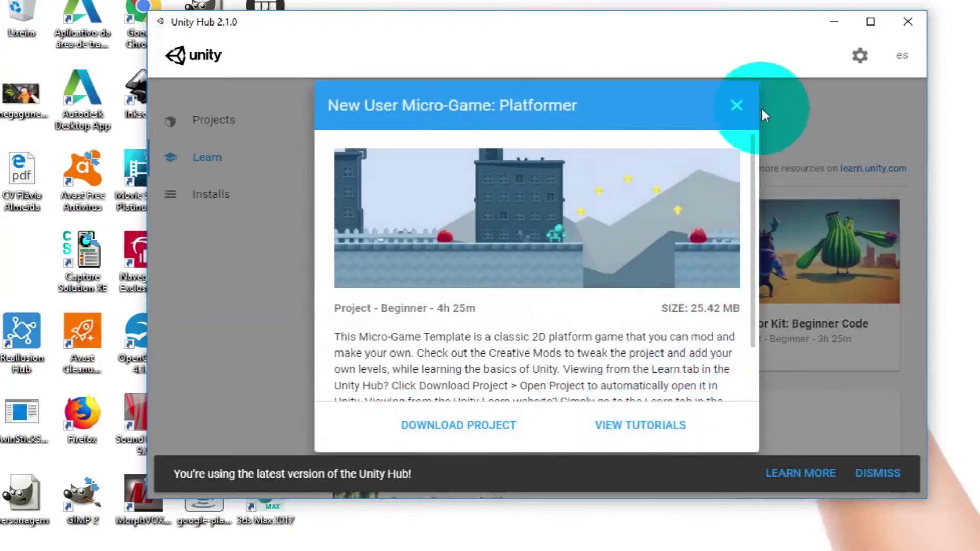
left_click(737, 106)
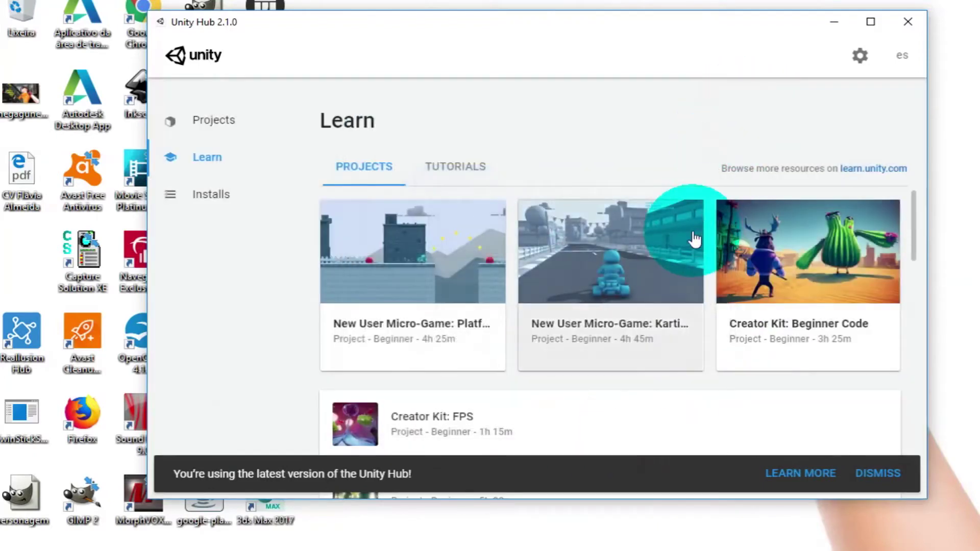
- Preview and close the Creator Kit: Beginner Code, Creator Kit: FPS and John Lemon's Haunted Jaunt details
left_click(813, 243)
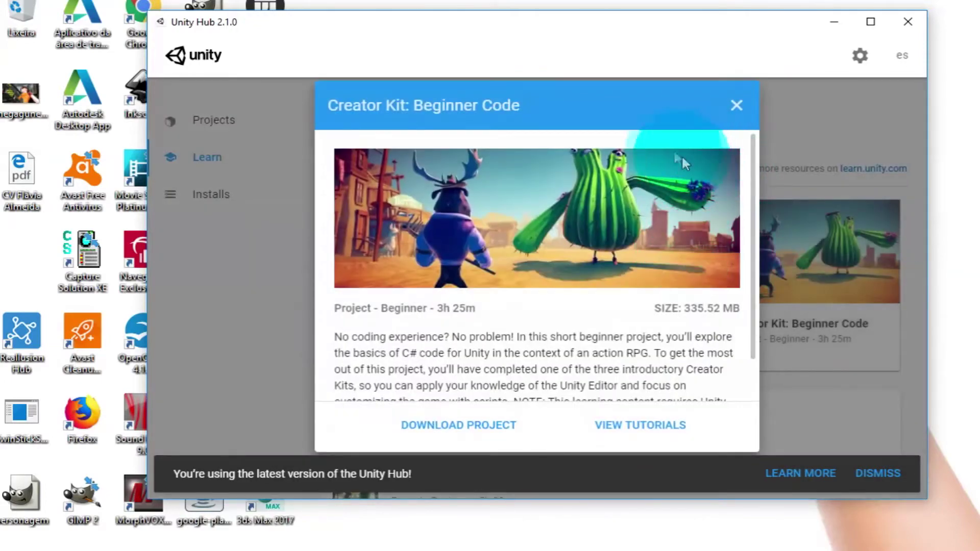
left_click(733, 108)
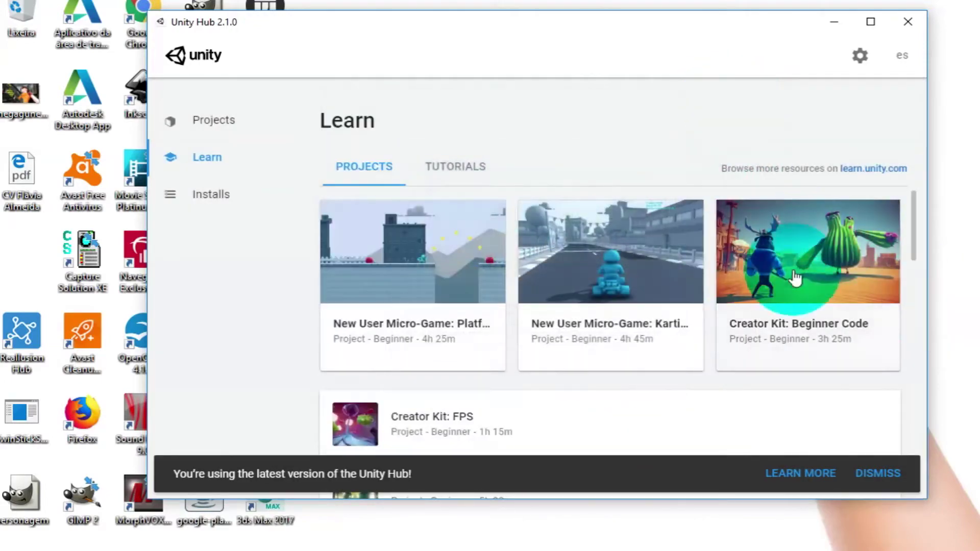
scroll(721, 267, "down", 3)
left_click(492, 272)
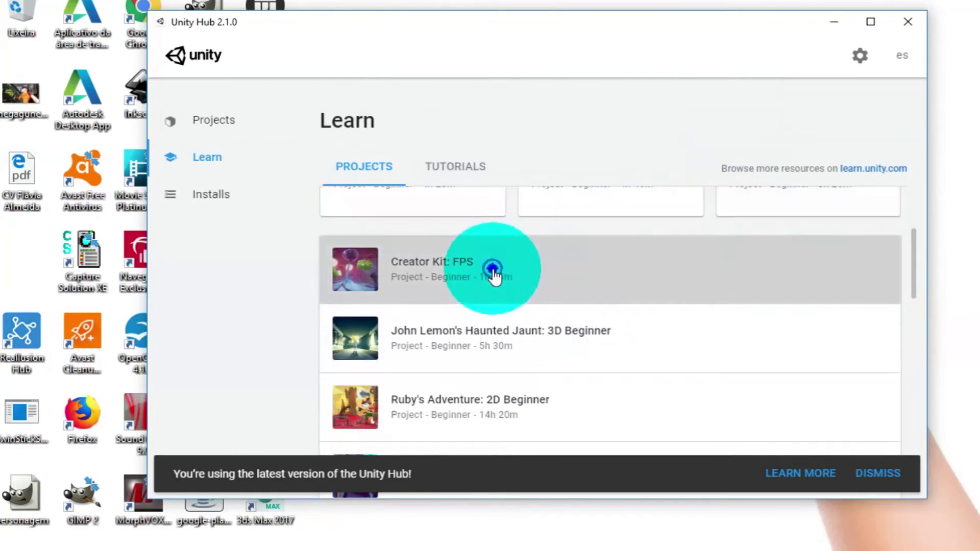
left_click(802, 306)
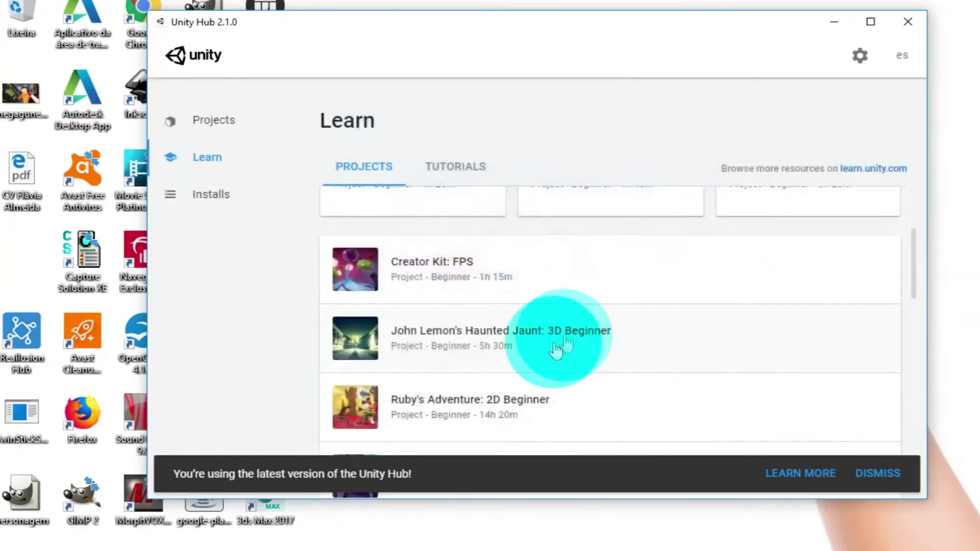
left_click(545, 341)
left_click(812, 276)
scroll(586, 337, "down", 1)
- Preview and close the Ruby's Adventure, Beginner Scripting and Creator Kit: RPG details
left_click(527, 319)
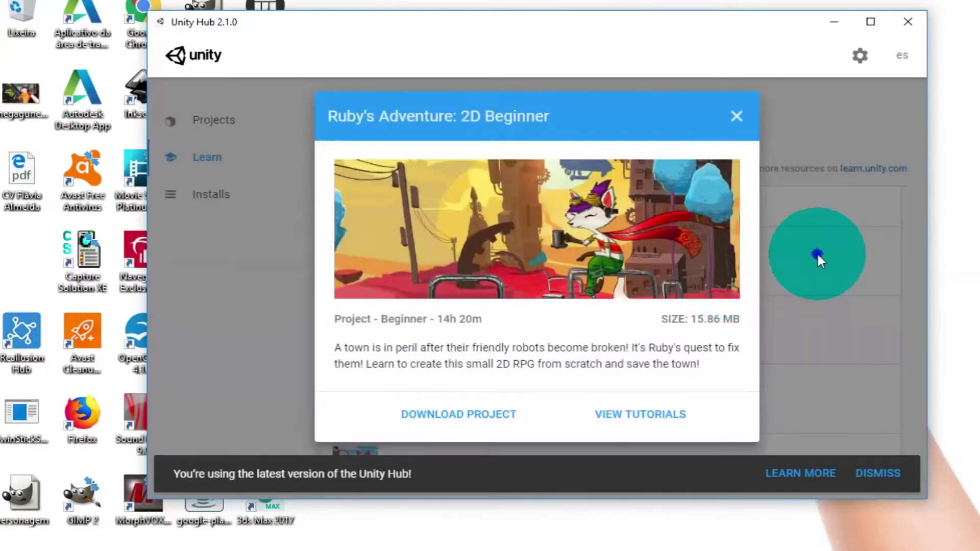
left_click(817, 252)
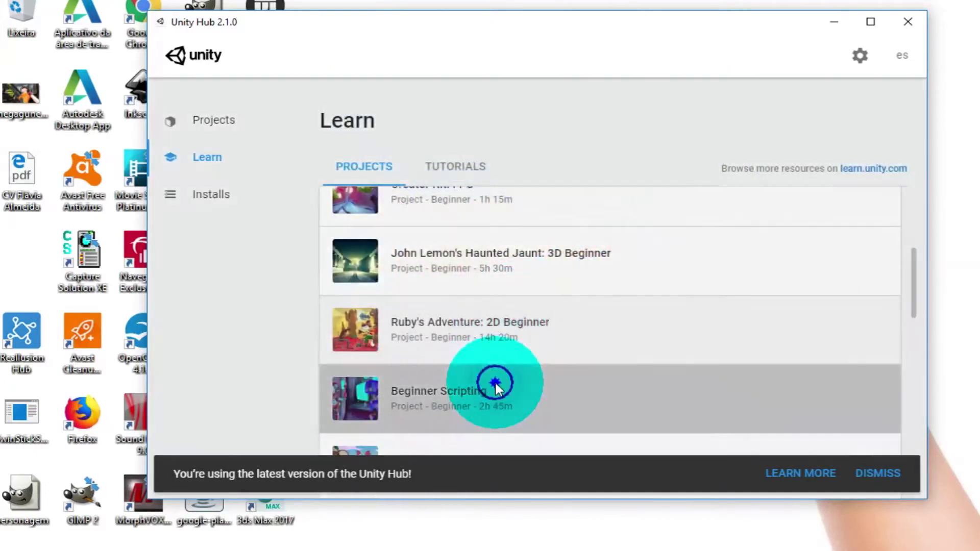
left_click(492, 380)
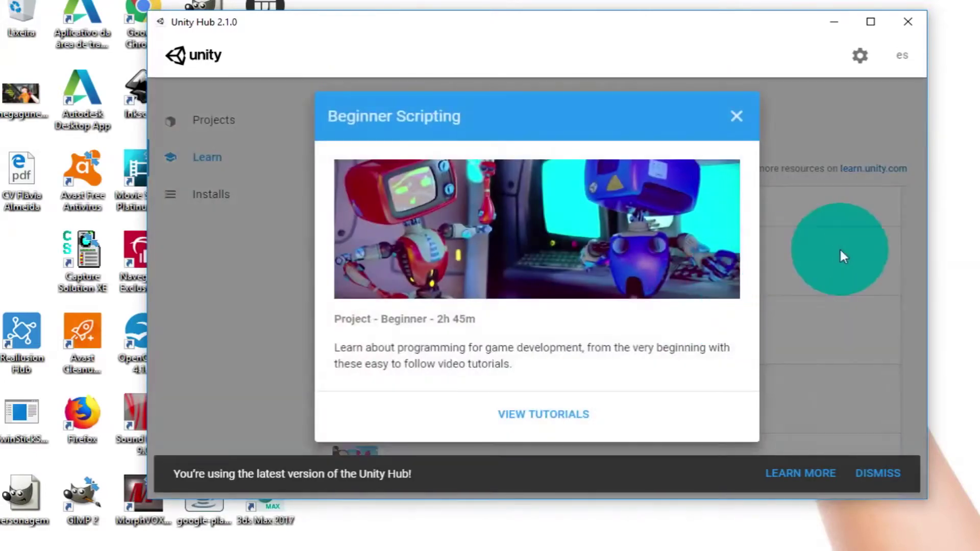
left_click(813, 250)
scroll(816, 306, "down", 1)
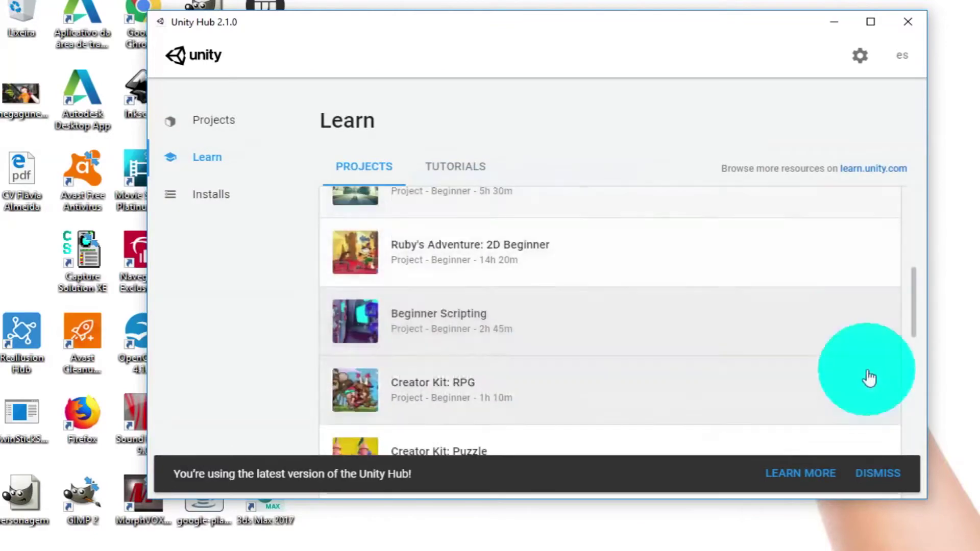
left_click(617, 390)
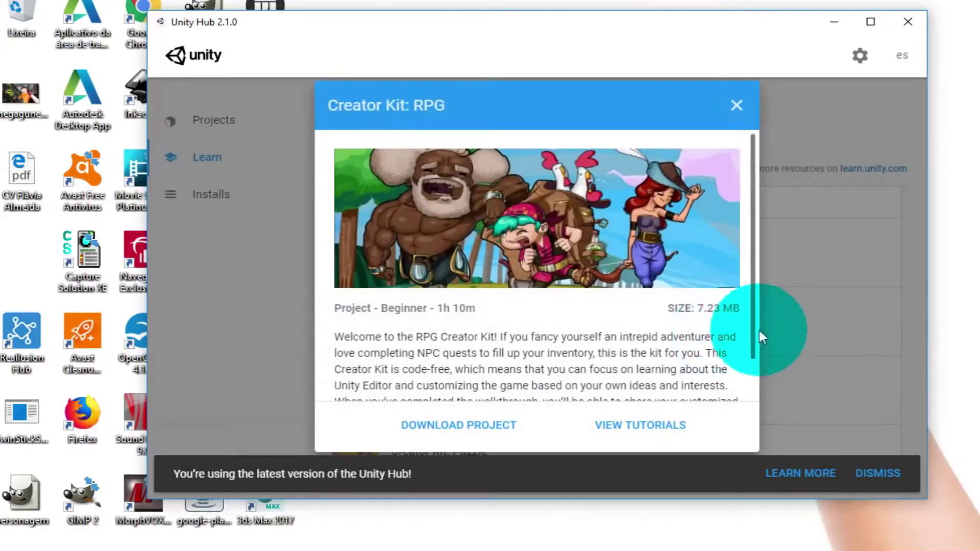
left_click(770, 324)
scroll(454, 327, "down", 3)
- Open the Creator Kit: Puzzle details, check its tutorials on learn.unity.com, then close the browser
left_click(454, 327)
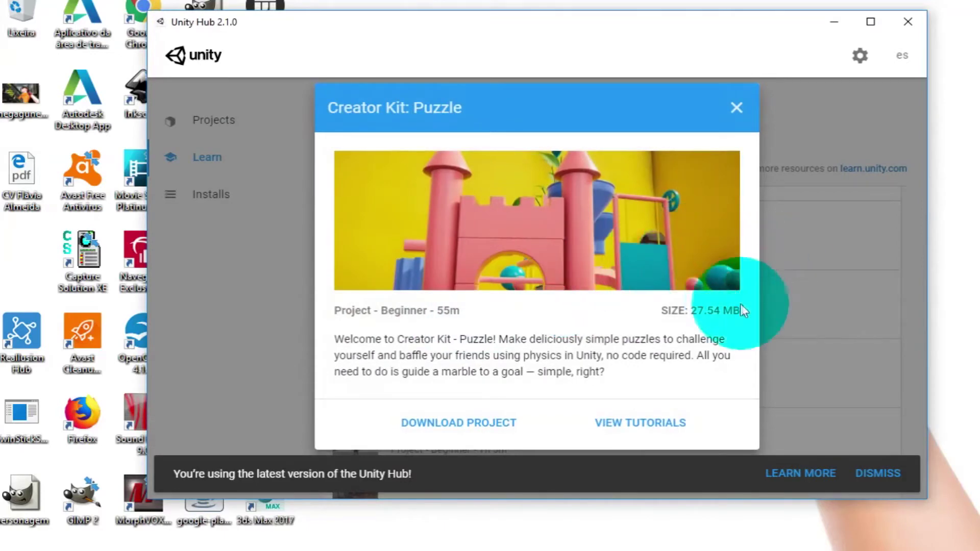
left_click(631, 416)
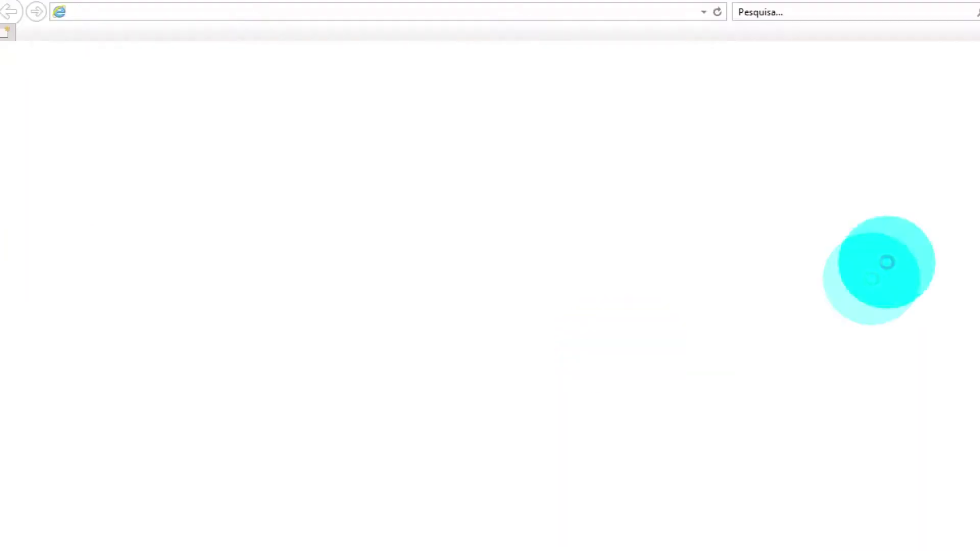
left_click(892, 30)
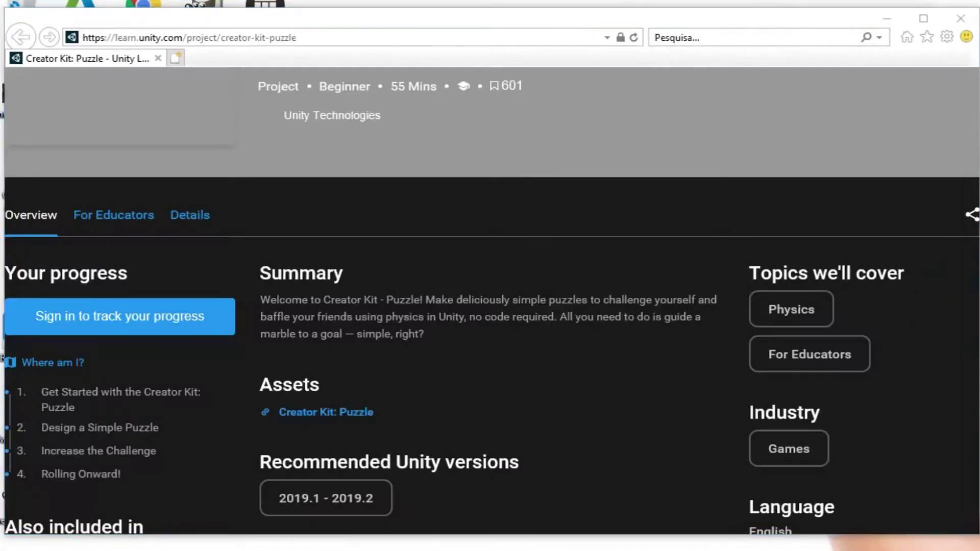
scroll(326, 161, "down", 3)
scroll(474, 165, "up", 3)
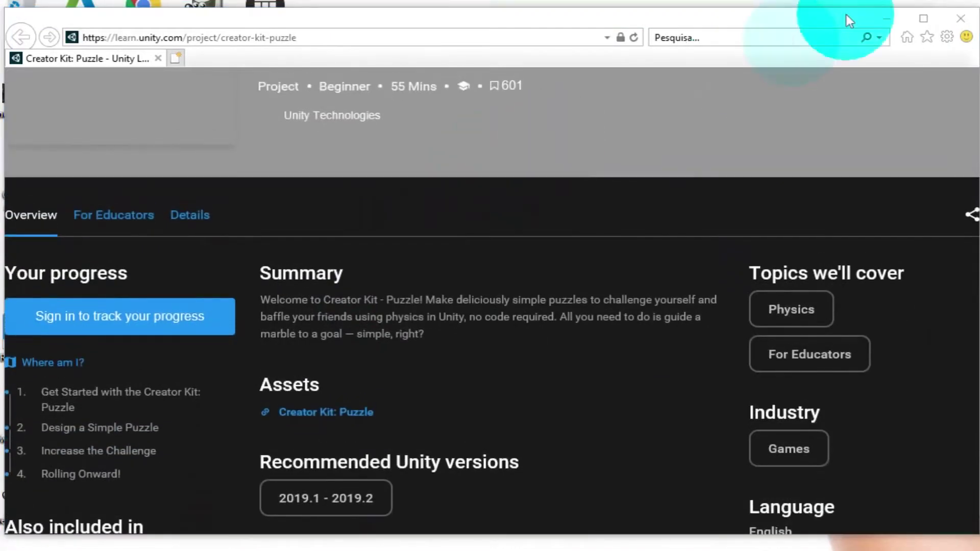
left_click(960, 18)
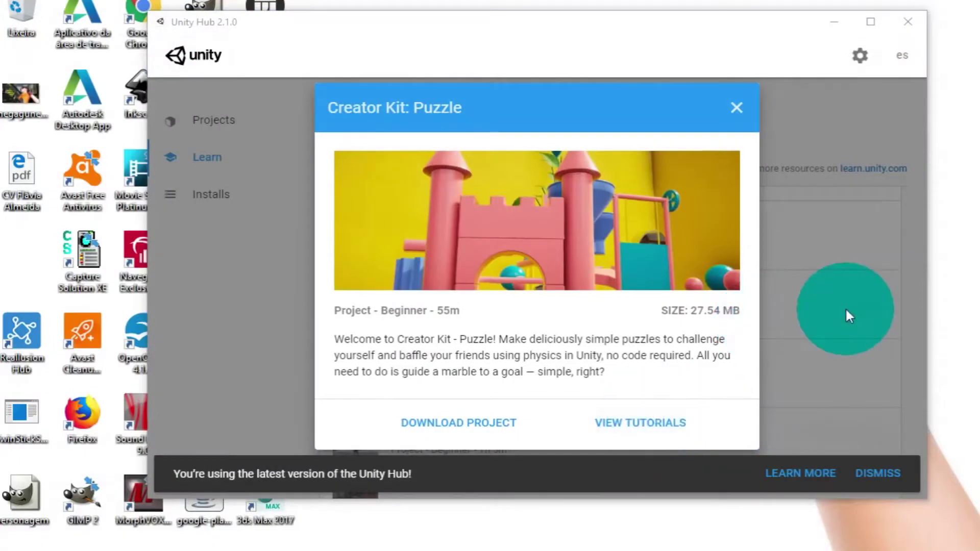
- Close the Puzzle details, then preview The Explorer: 3D Game Kit and 3D Game Kit Lite
left_click(845, 308)
scroll(678, 306, "down", 2)
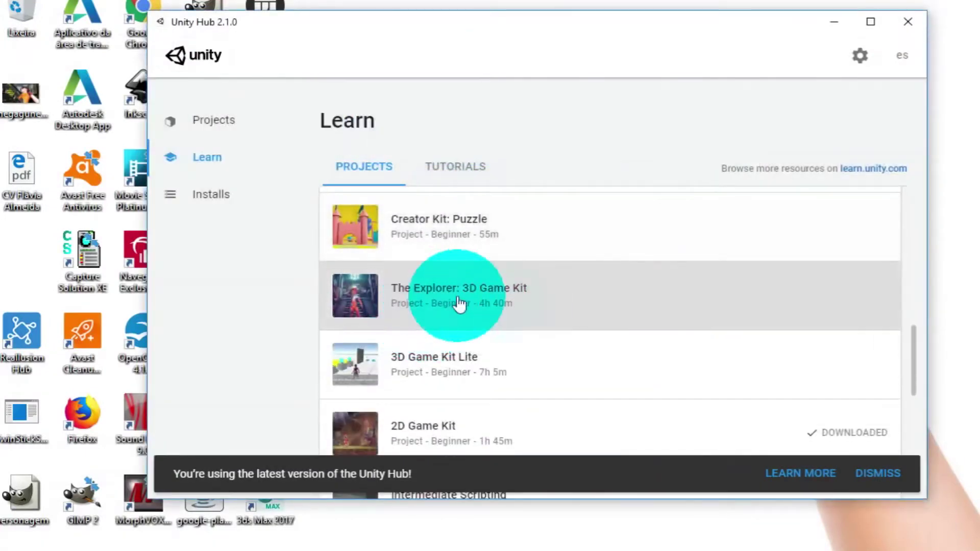
left_click(485, 299)
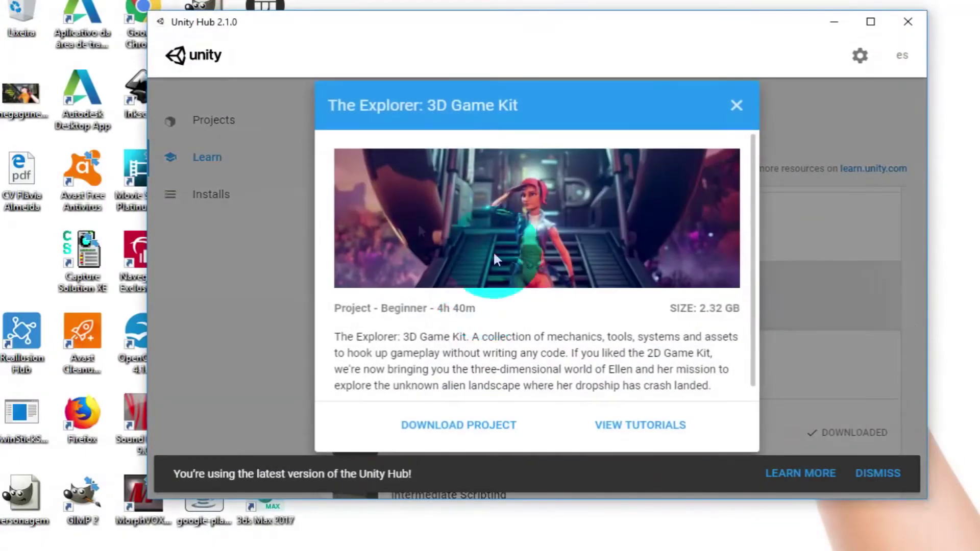
left_click(827, 298)
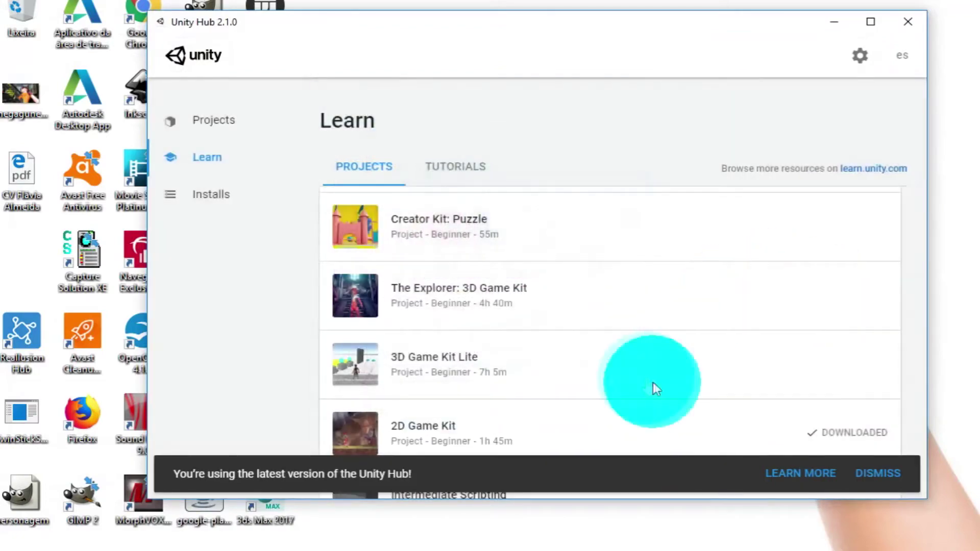
scroll(652, 390, "down", 1)
left_click(476, 280)
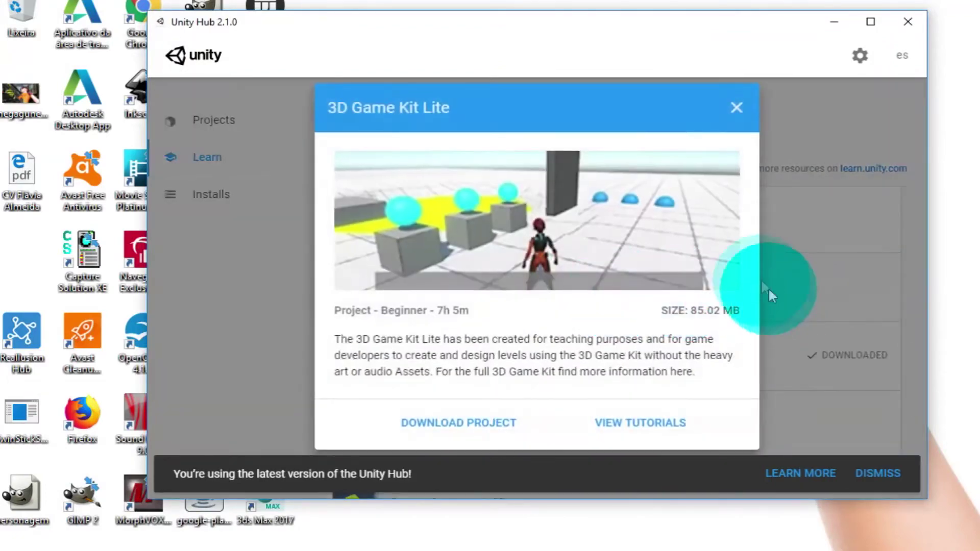
left_click(818, 282)
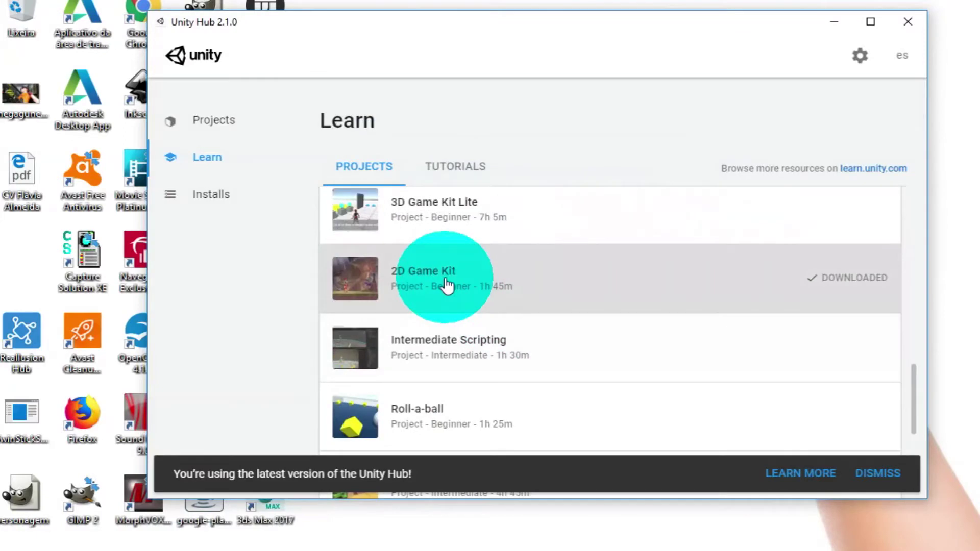
- Preview Intermediate Scripting, then open the Tower Defense Template details (Intermediate, 2h 0m, 249.58 MB)
scroll(459, 296, "down", 2)
left_click(481, 274)
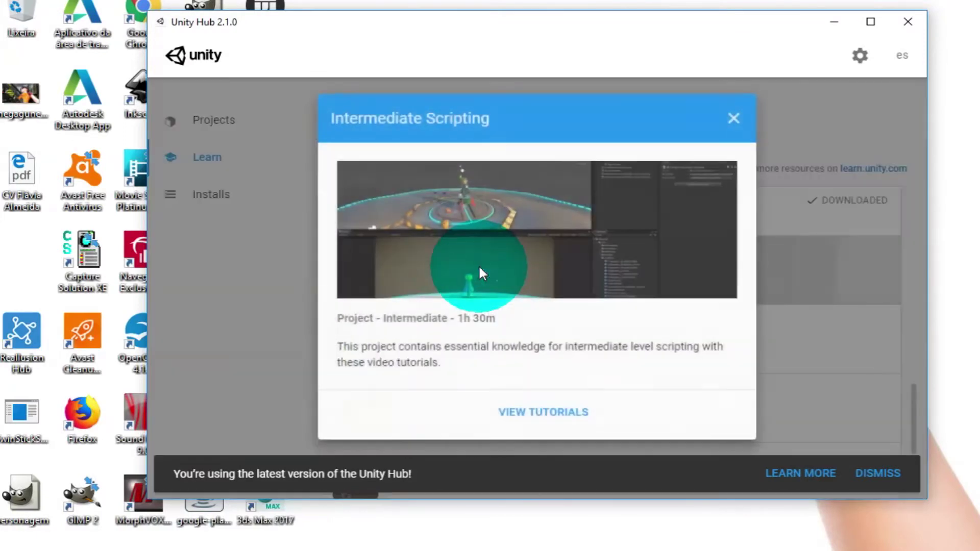
left_click(785, 275)
scroll(506, 339, "down", 2)
scroll(507, 319, "down", 2)
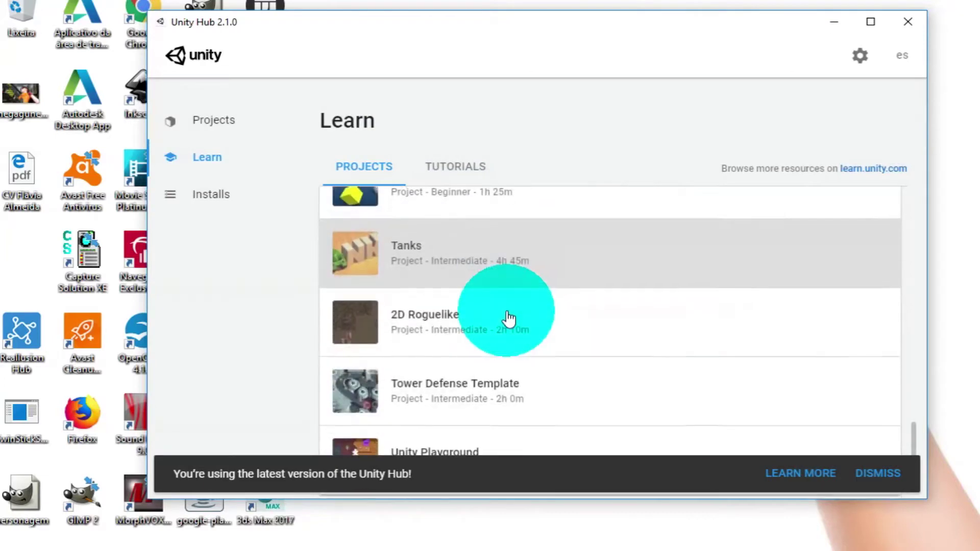
left_click(488, 376)
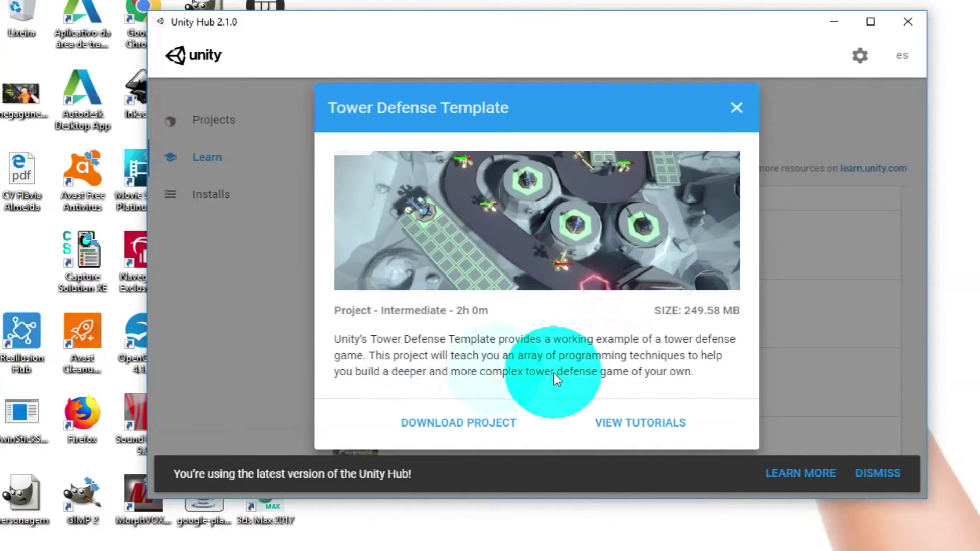
left_click(700, 310)
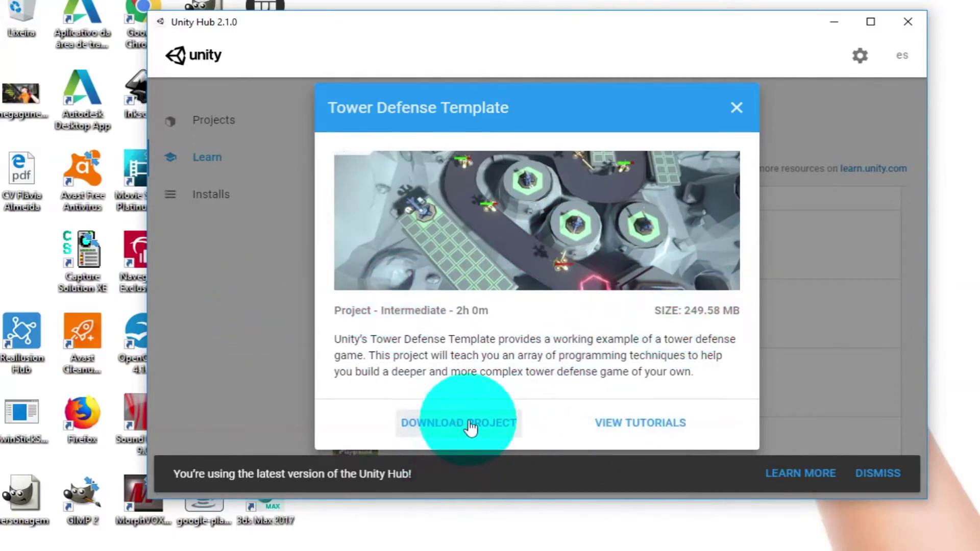
- Close the Tower Defense Template details and open the 2D Game Kit project details
left_click(804, 346)
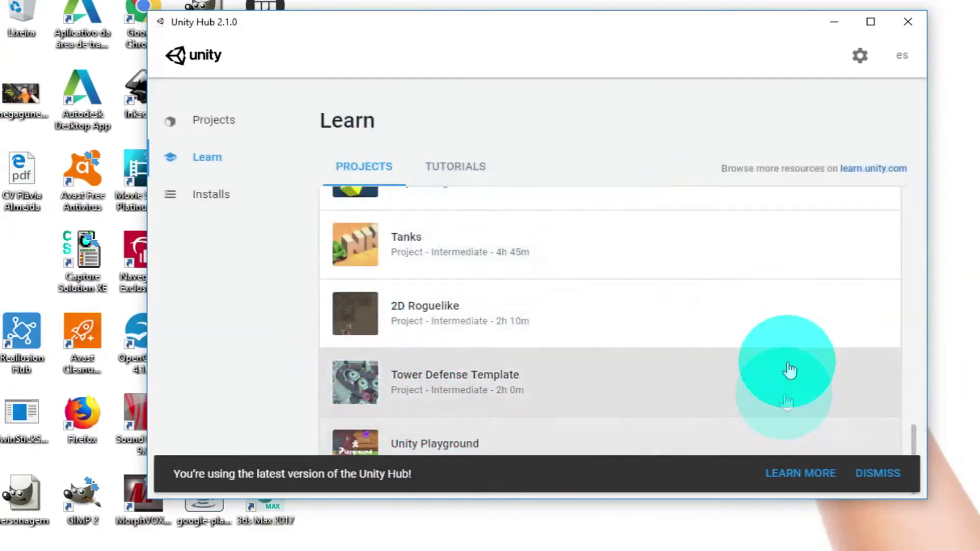
scroll(791, 365, "up", 3)
left_click(411, 260)
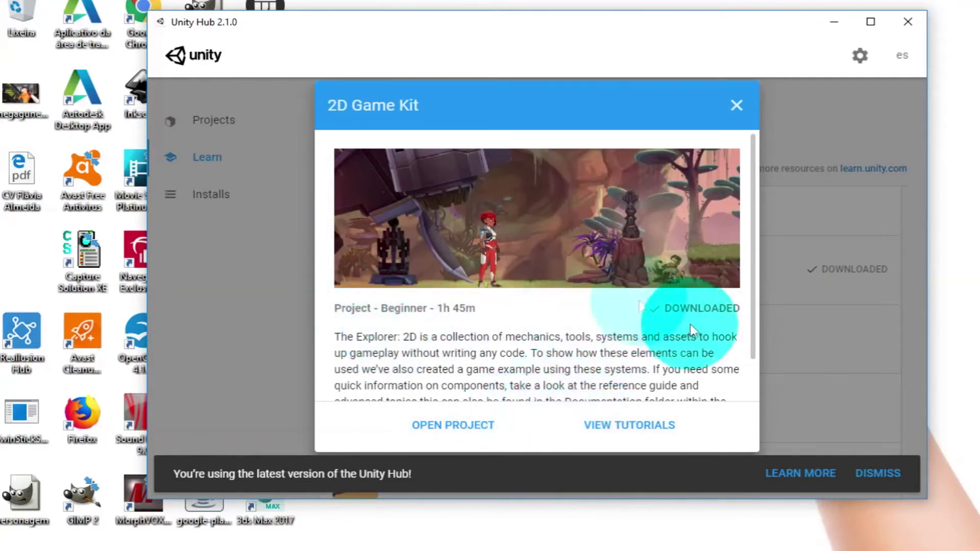
- Dismiss the 2D Game Kit details and review the Intermediate Scripting project details
left_click(878, 278)
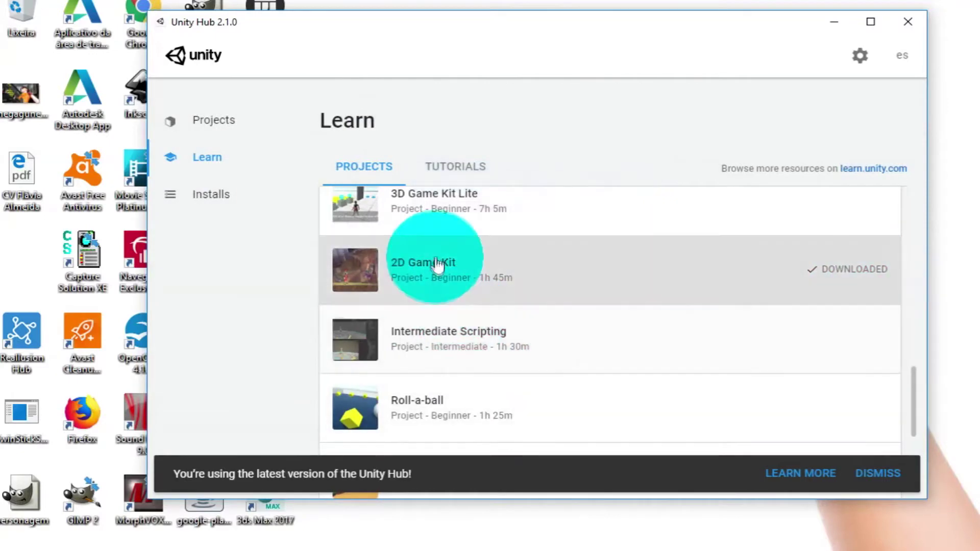
left_click(438, 263)
left_click(785, 360)
left_click(459, 333)
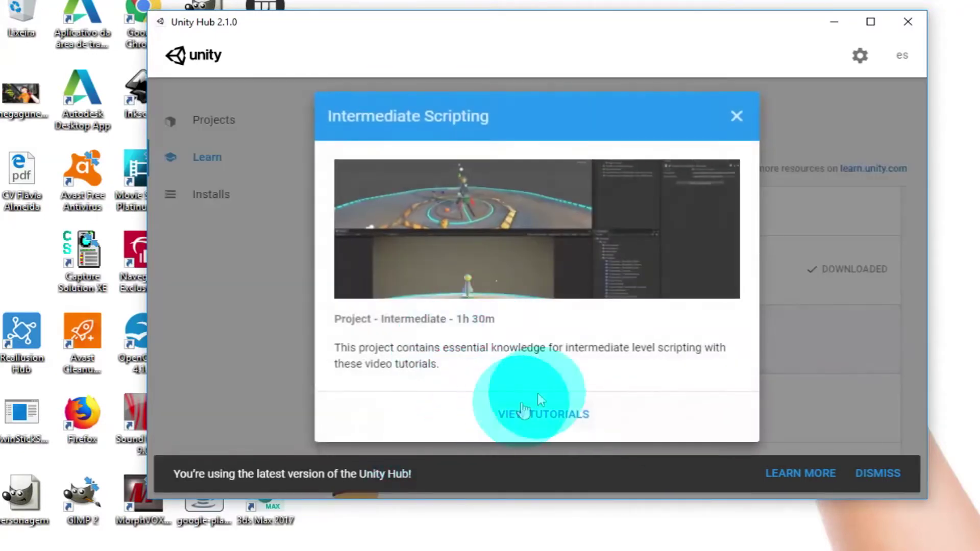
left_click(879, 332)
- Review the Roll-a-ball and Tower Defense Template project details
scroll(510, 377, "down", 2)
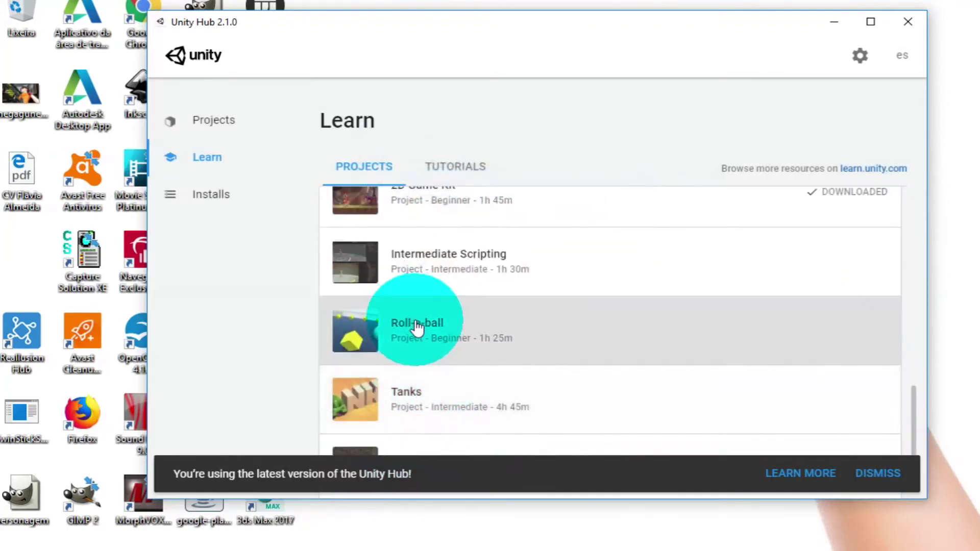
left_click(416, 322)
left_click(886, 326)
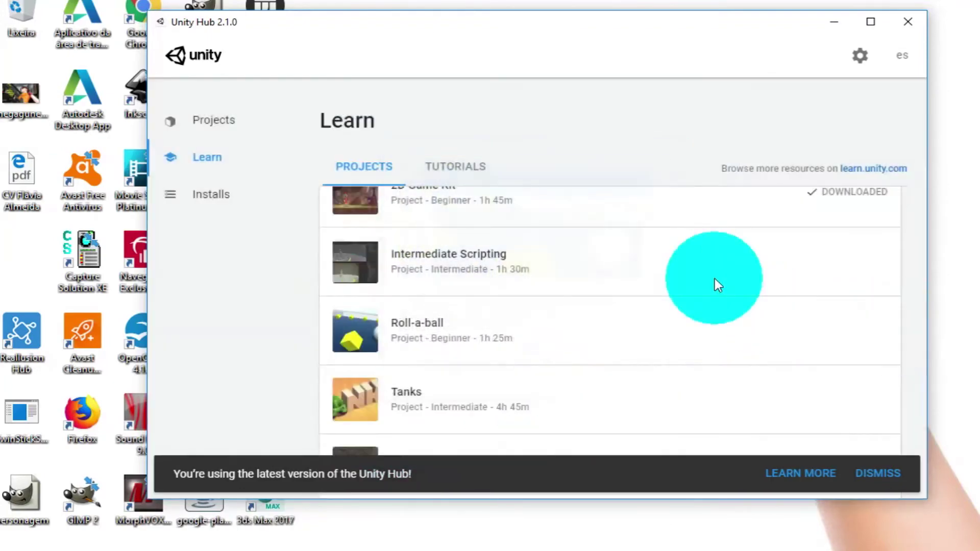
scroll(715, 301, "down", 3)
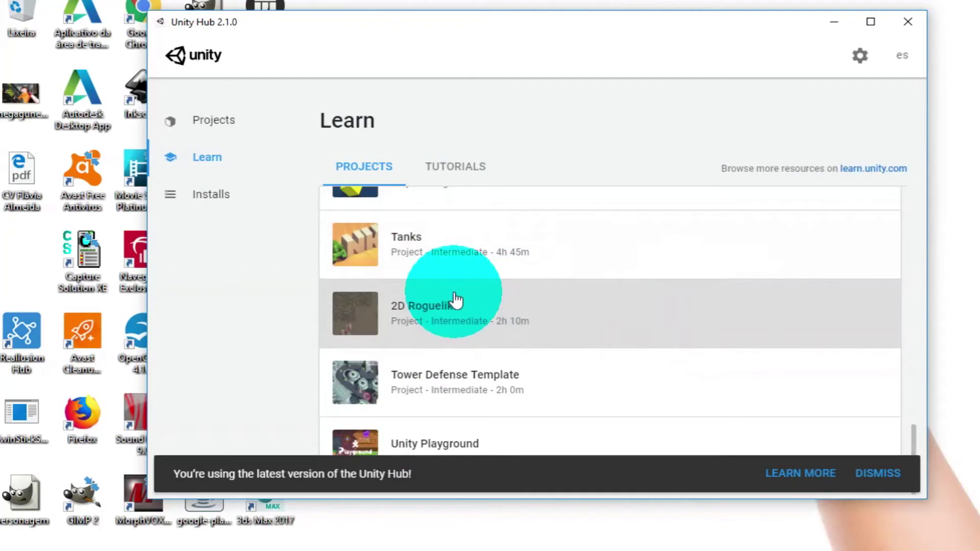
left_click(463, 378)
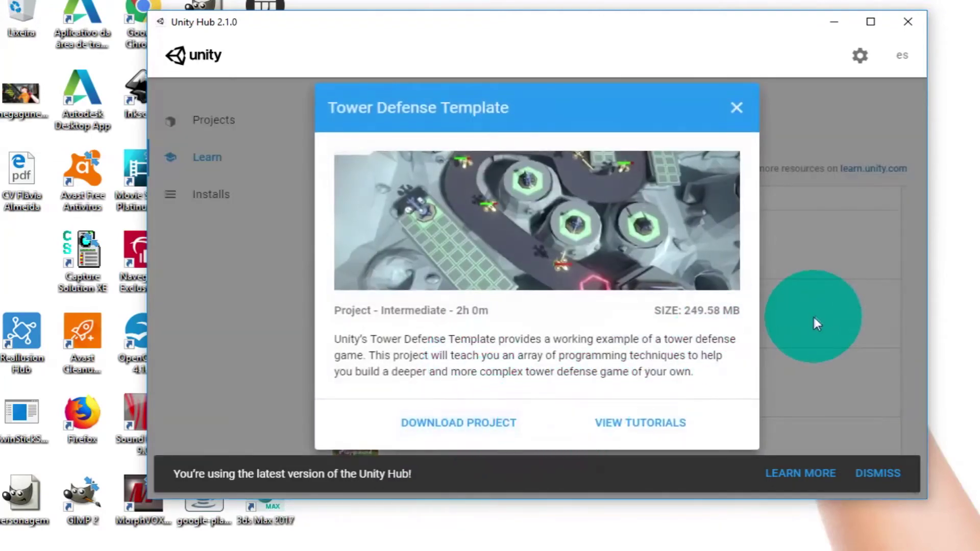
left_click(814, 314)
- Reopen the 2D Game Kit details and open the project in the Unity editor
scroll(715, 285, "up", 3)
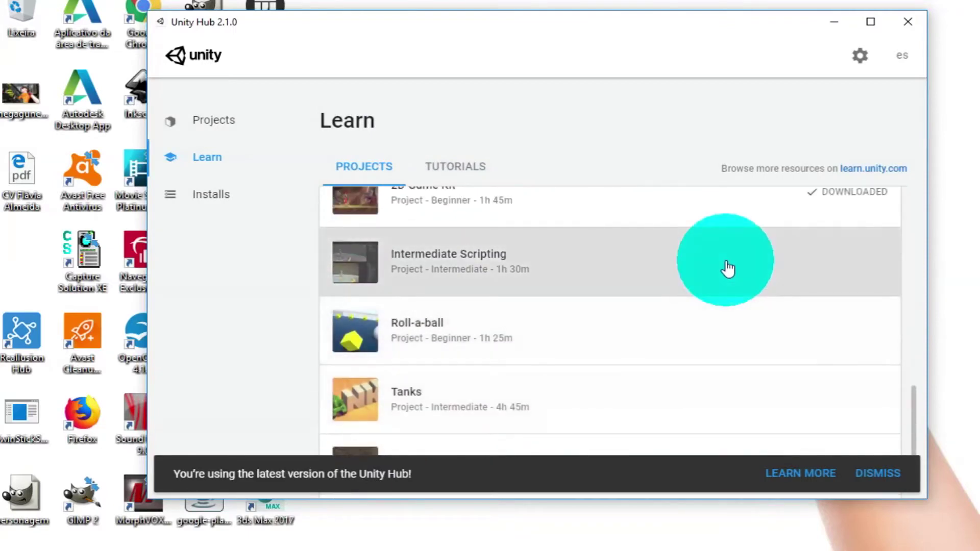
scroll(413, 234, "up", 2)
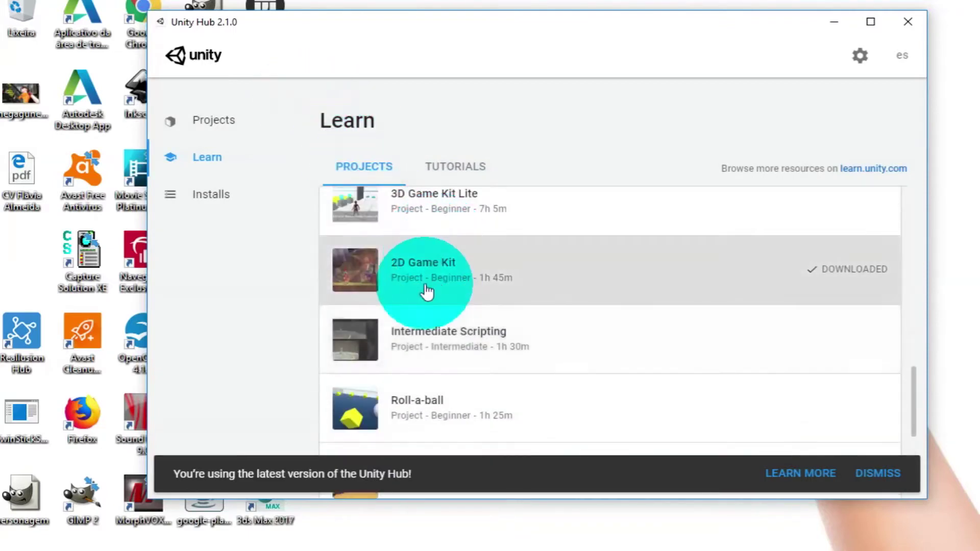
left_click(427, 288)
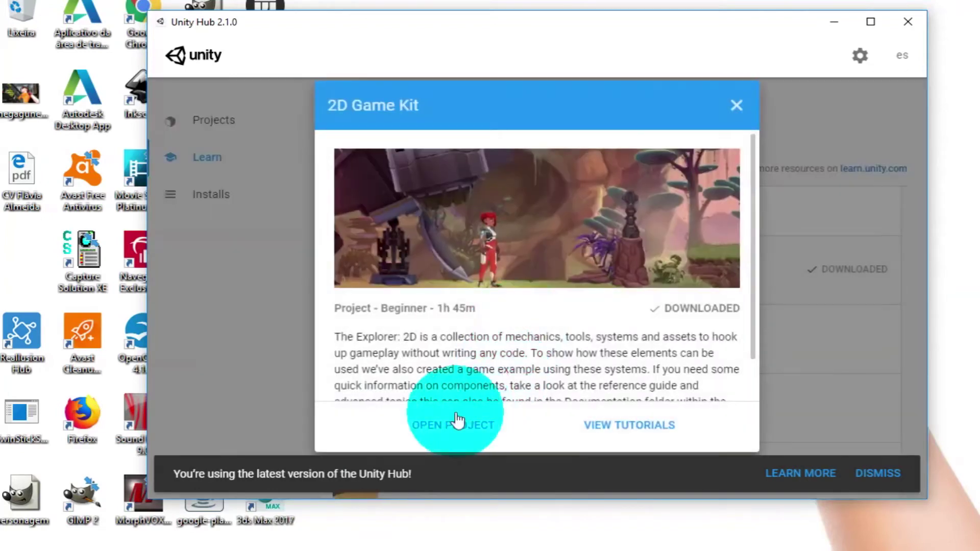
left_click(455, 430)
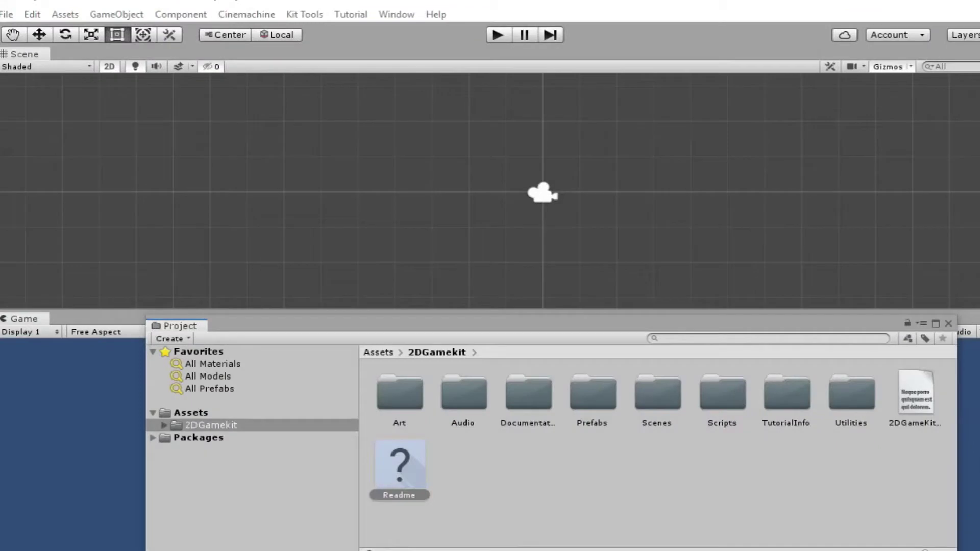
- Open Assets > 2DGamekit > Scenes and load the Start scene
left_click(214, 424)
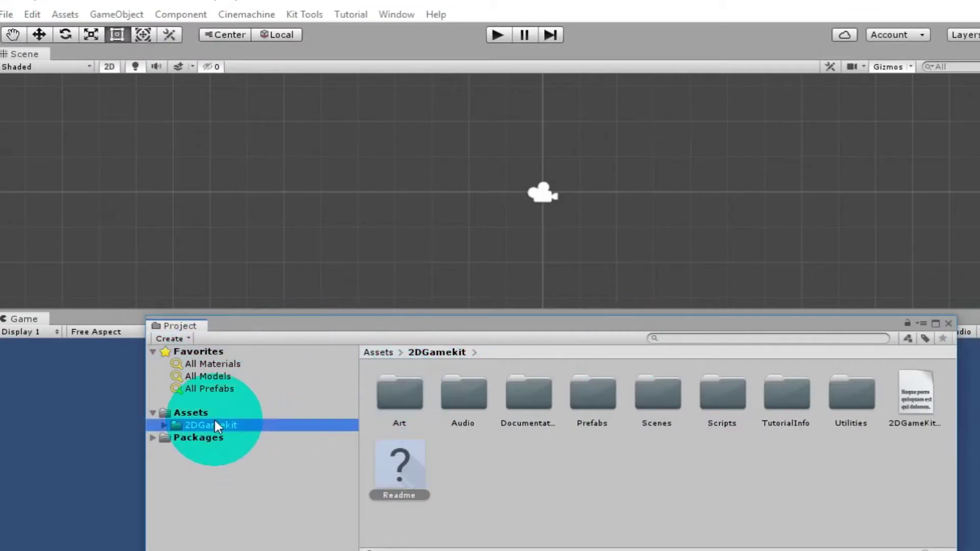
left_click(213, 414)
double_click(410, 383)
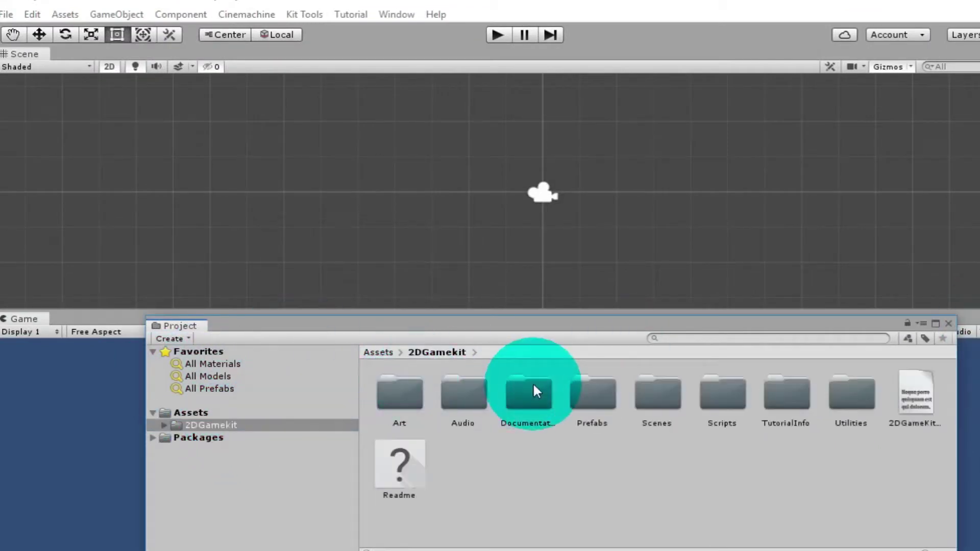
double_click(648, 390)
left_click(525, 398)
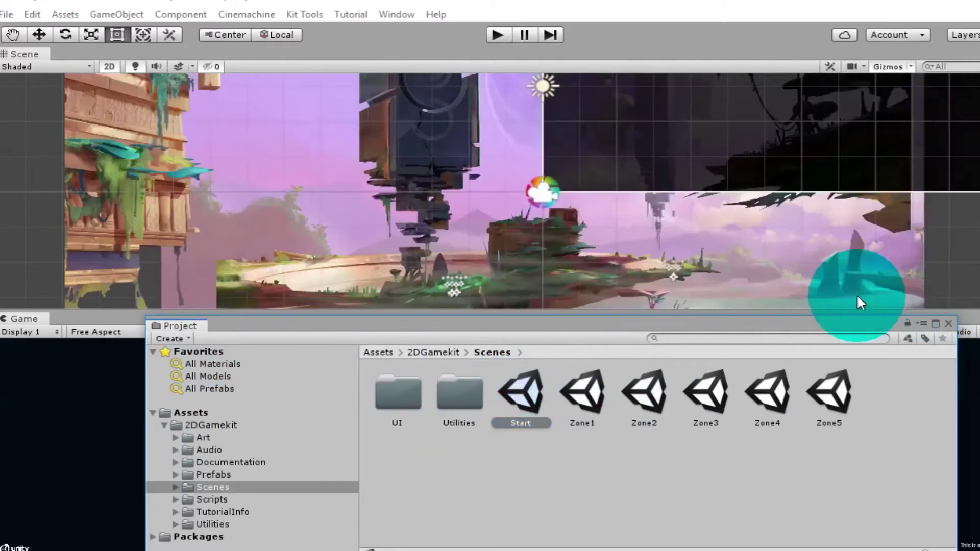
- Select the Zone1 to Zone4 scenes, close the Project panel, and enter Play mode
left_click(582, 393)
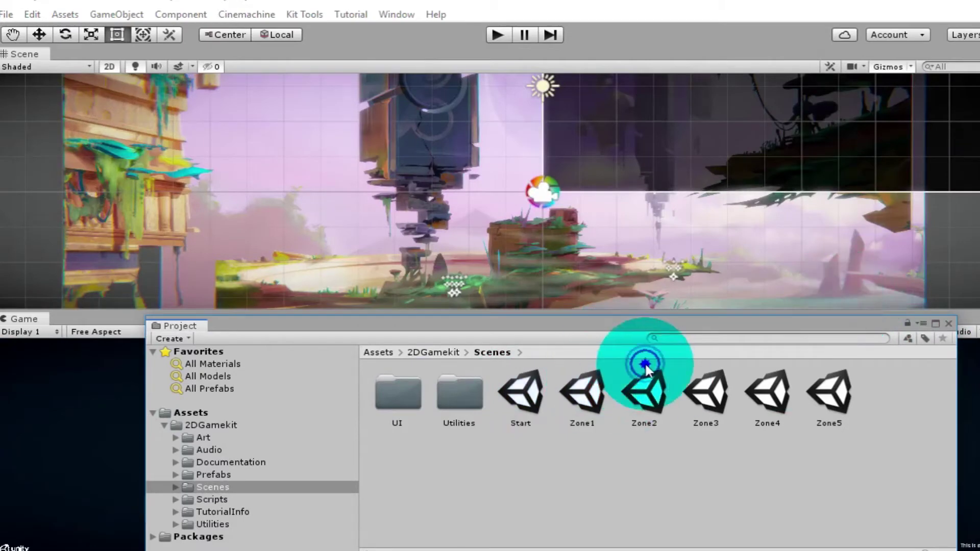
left_click(644, 391)
left_click(705, 390)
left_click(789, 391)
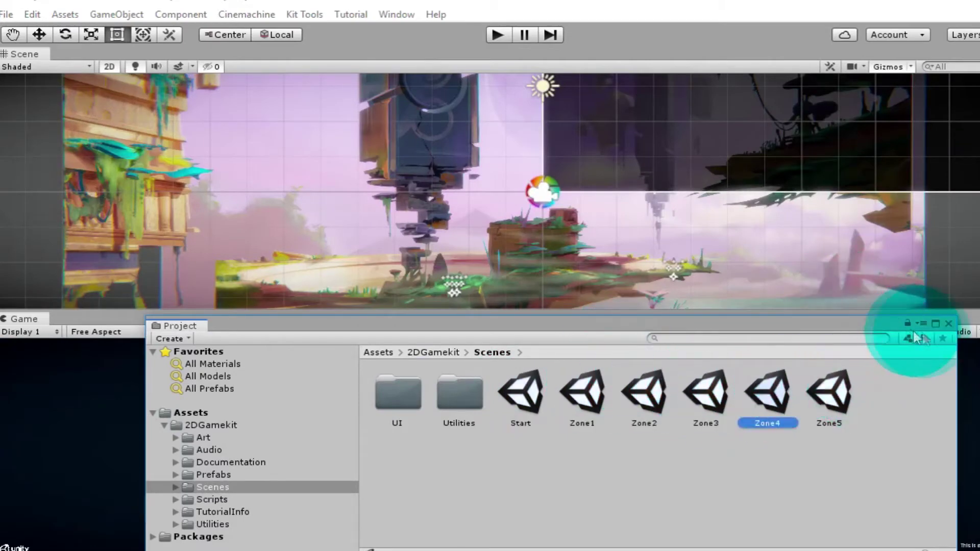
left_click(948, 324)
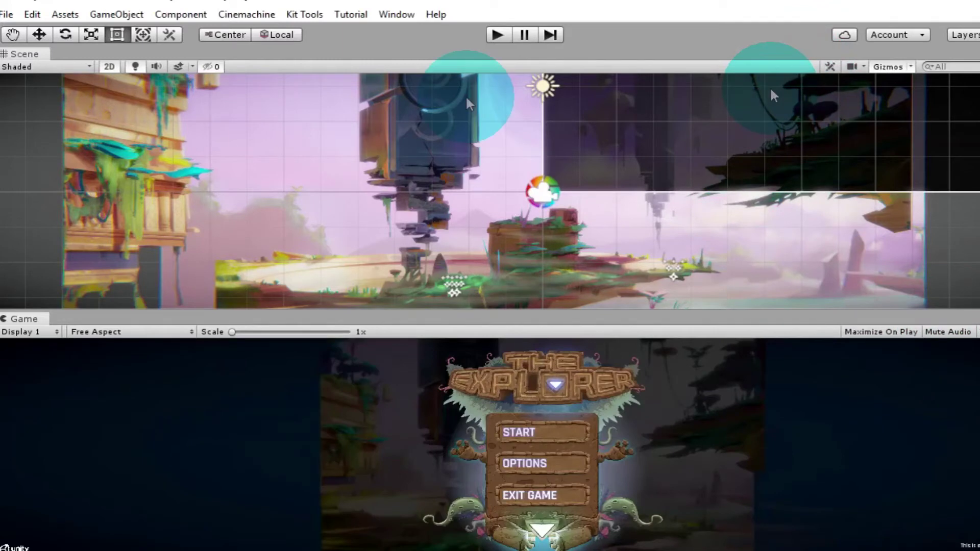
left_click(498, 35)
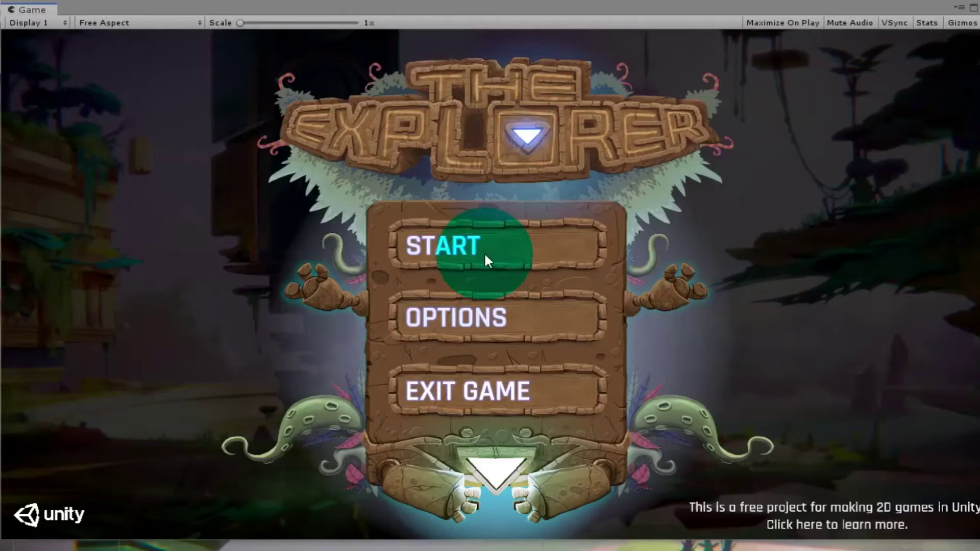
- Start a new game from The Explorer title menu
left_click(484, 252)
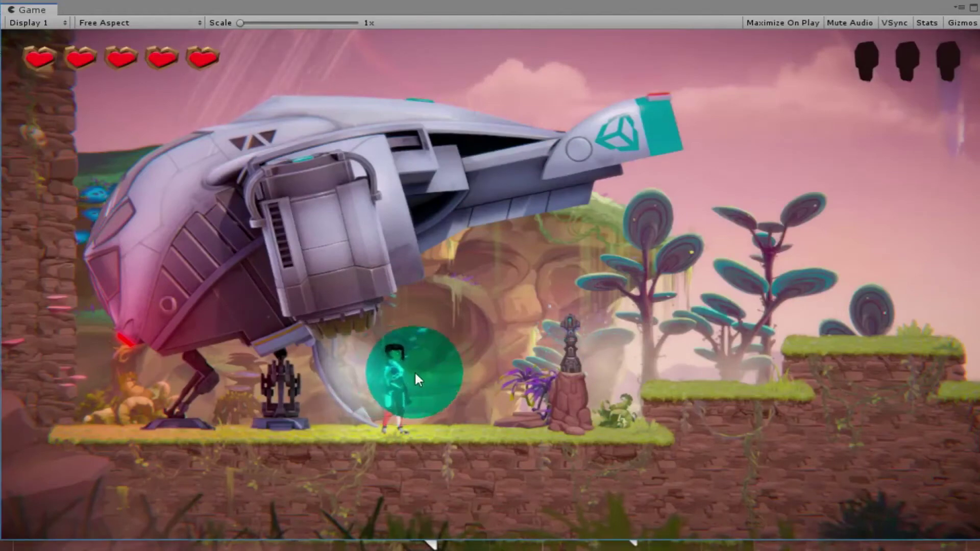
- Walk the character right, back left, then right to the statue
key("d")
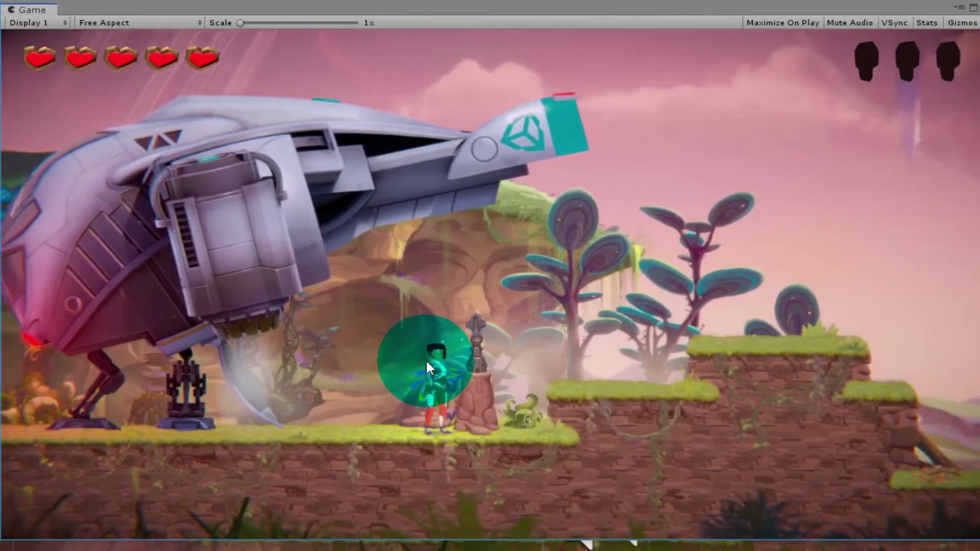
key("a")
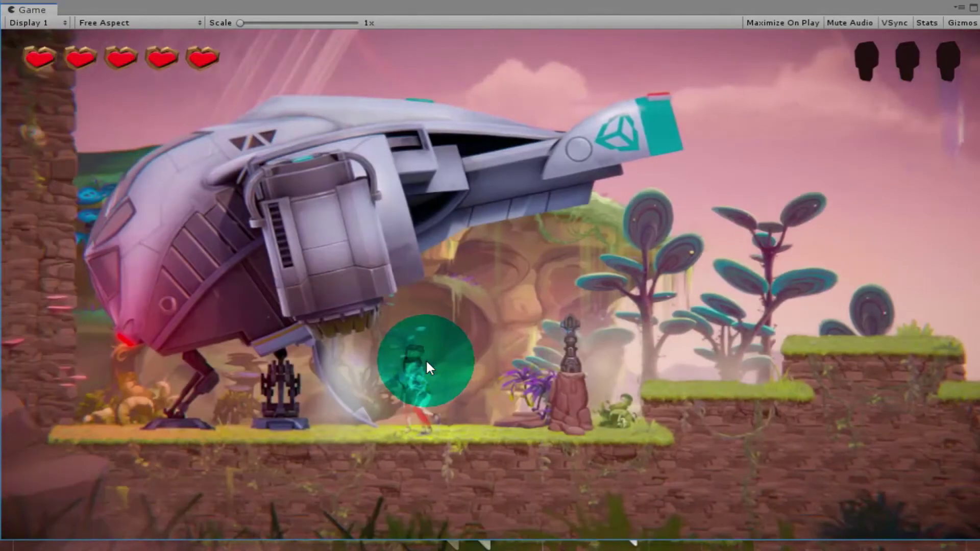
key("d")
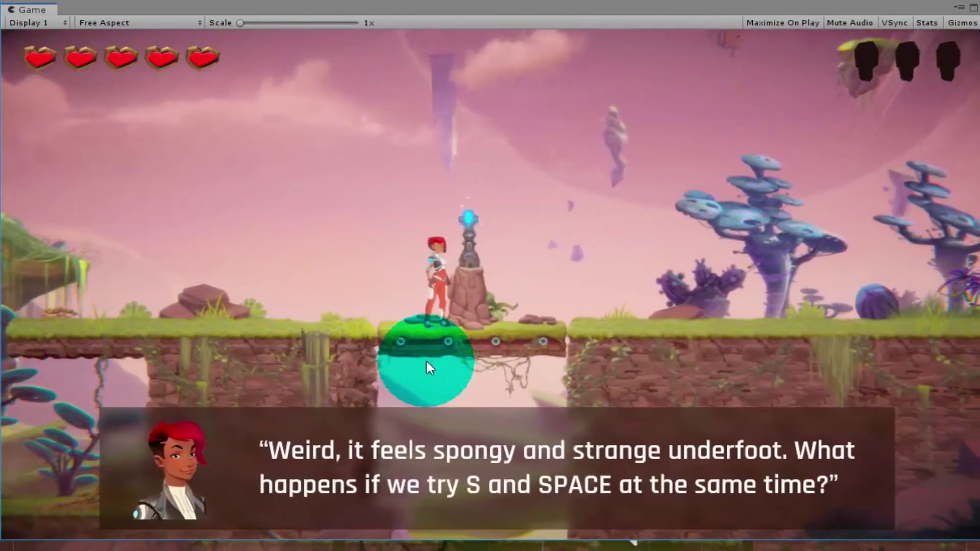
- Drop through the spongy platform with S+Space and jump toward the mushroom tree
key("s")
key("space")
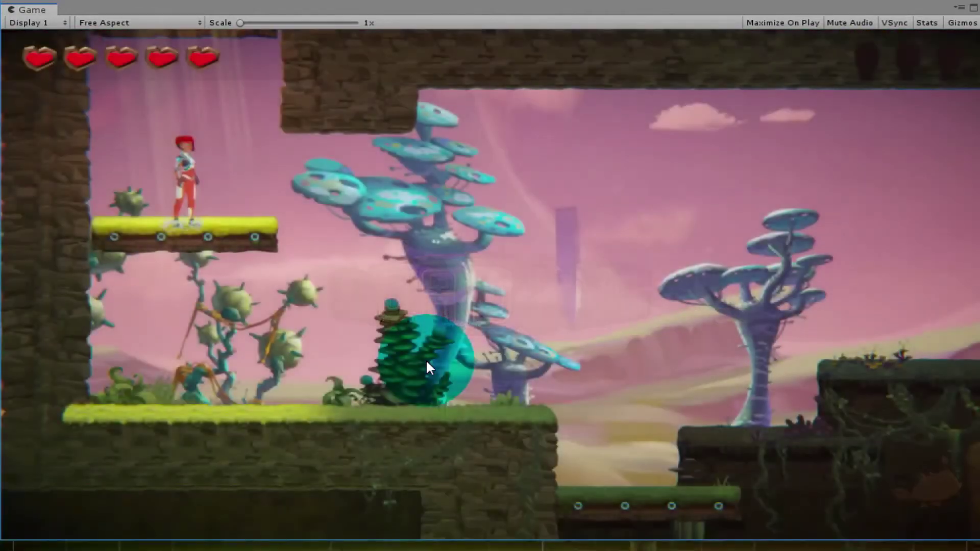
key("d")
key("space")
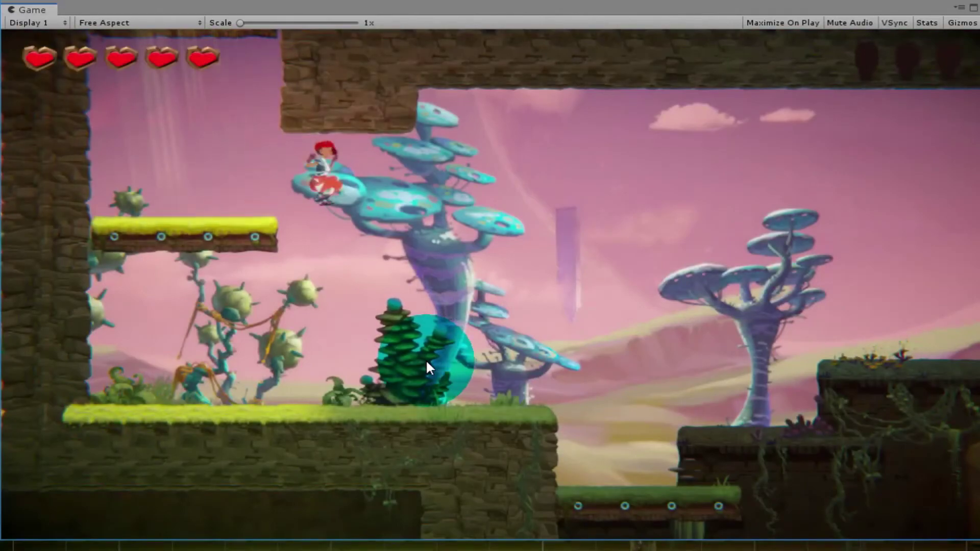
- Run and jump right past the temple door to the pot
key("space")
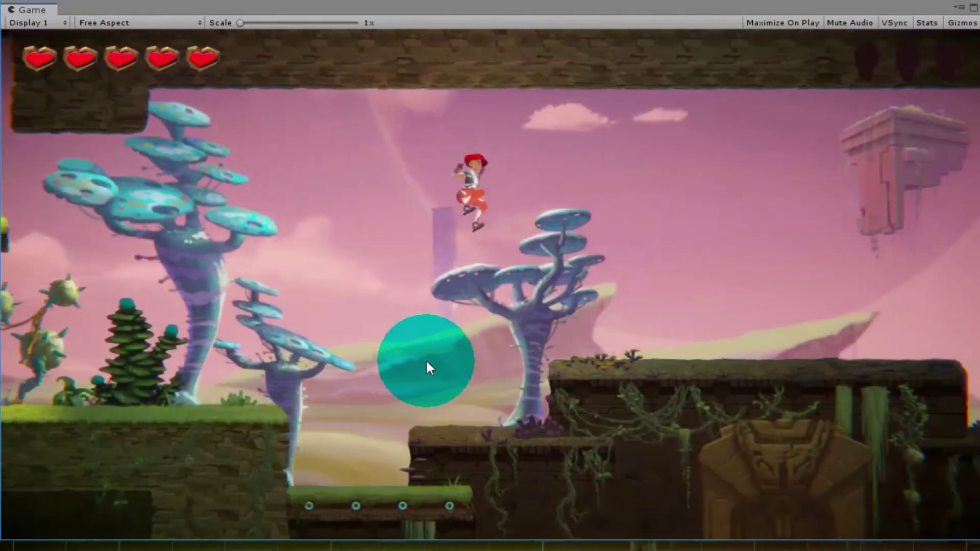
key("space")
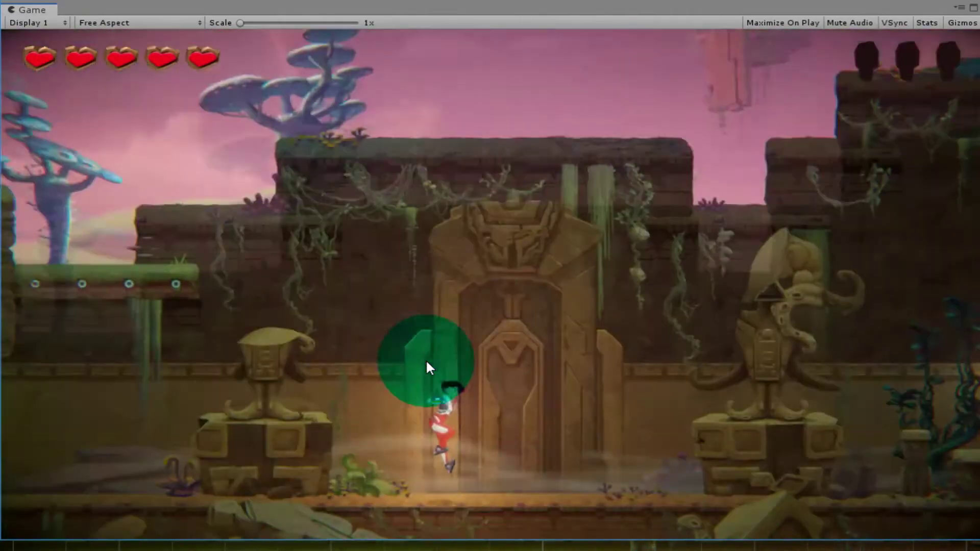
key("d")
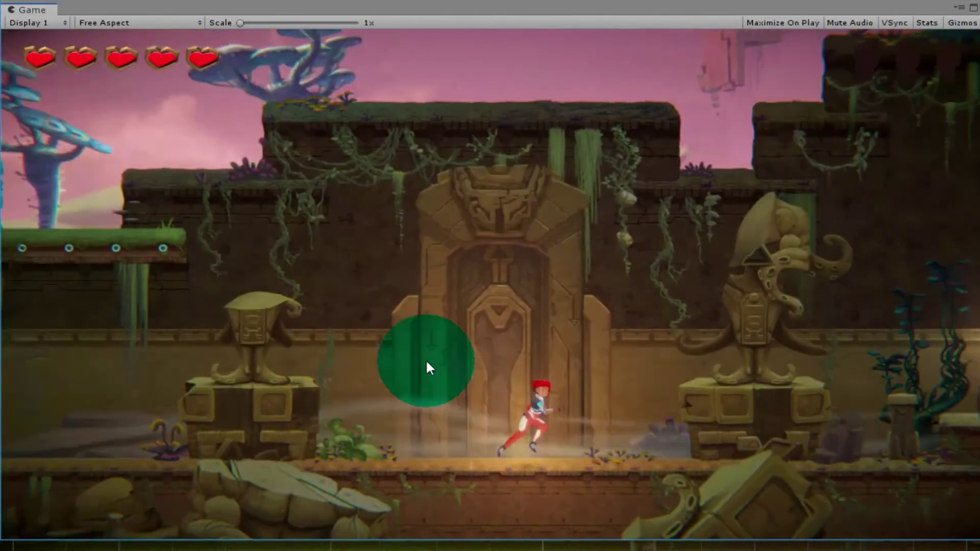
key("d")
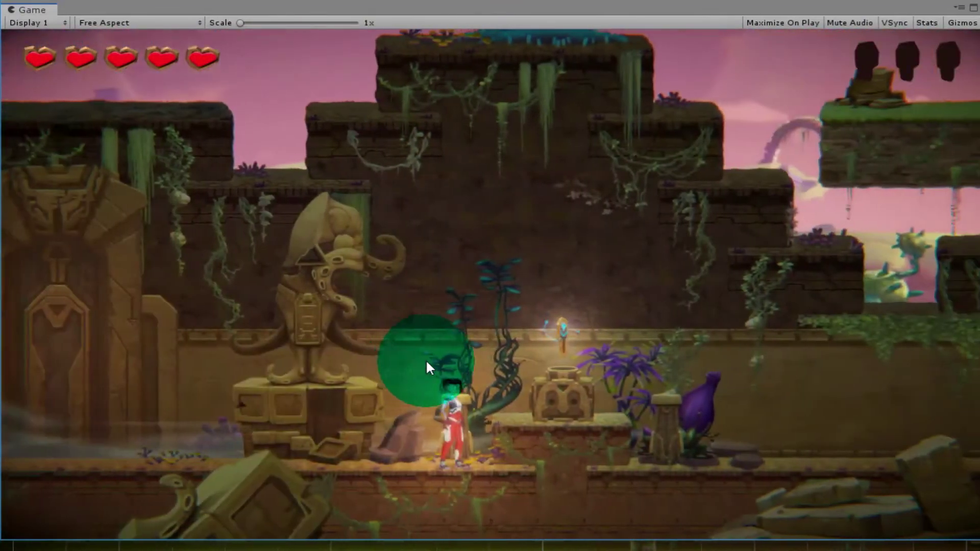
key("space")
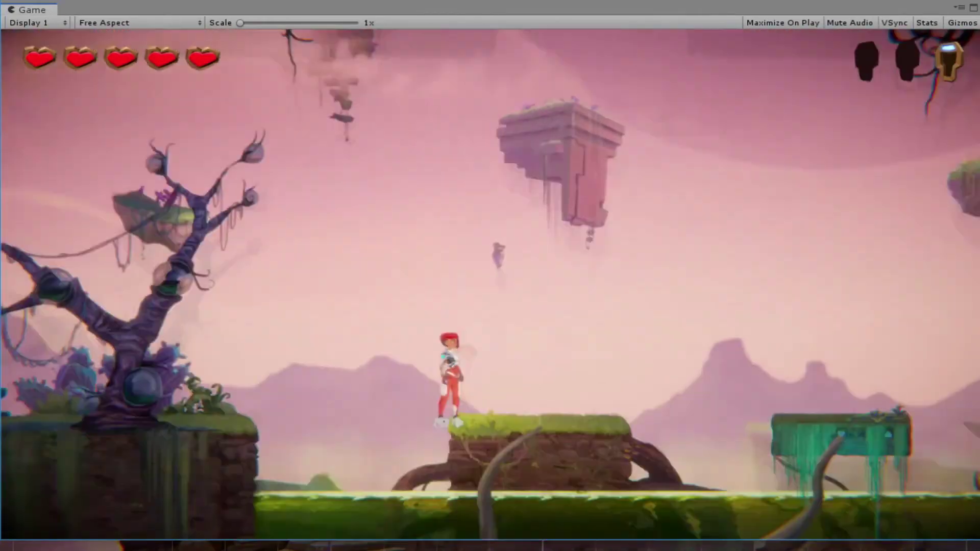
- Run right across the gap and onto the mossy waterfall platform
key("Right")
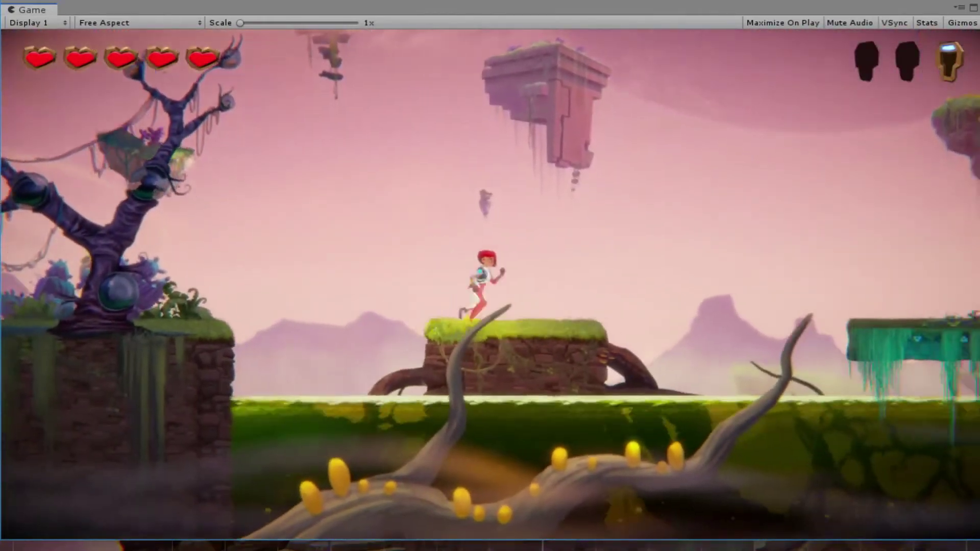
key("space")
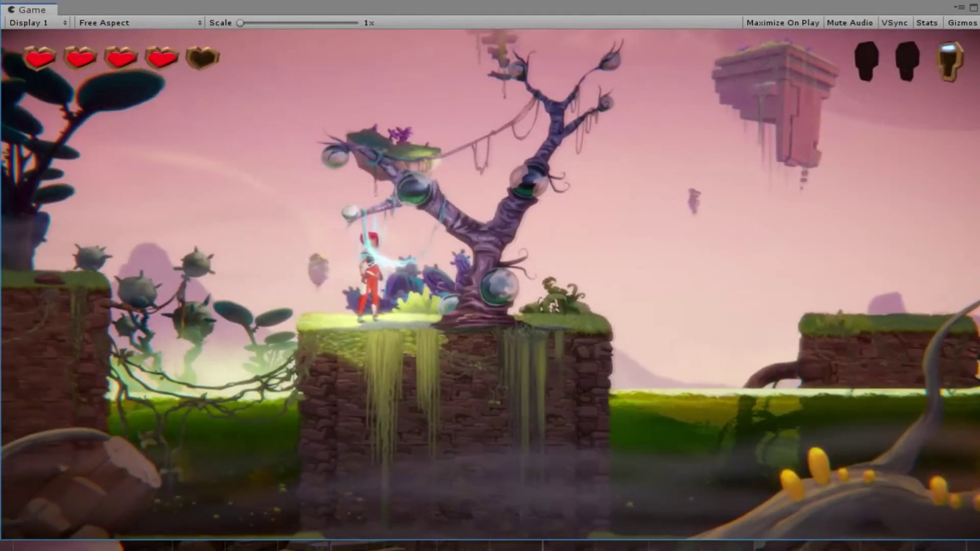
key("Right")
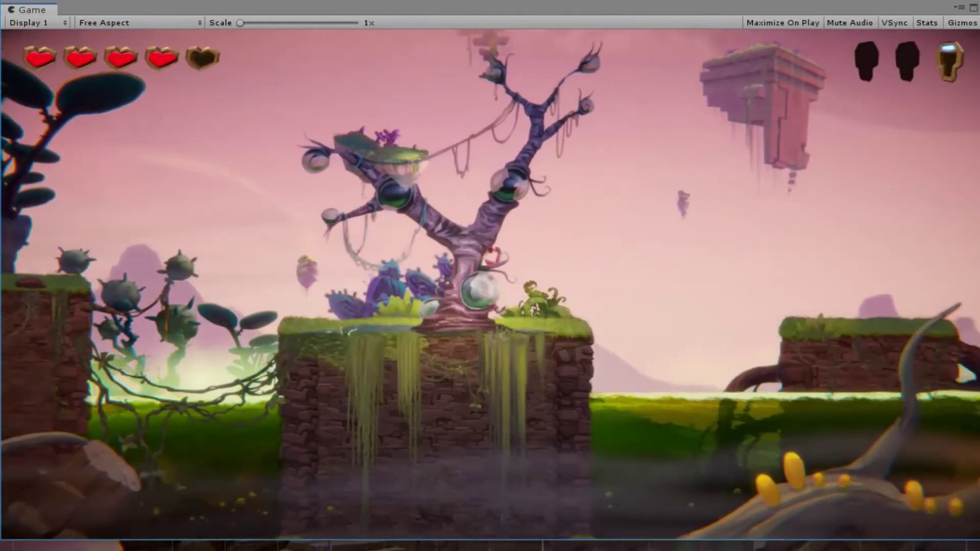
key("space")
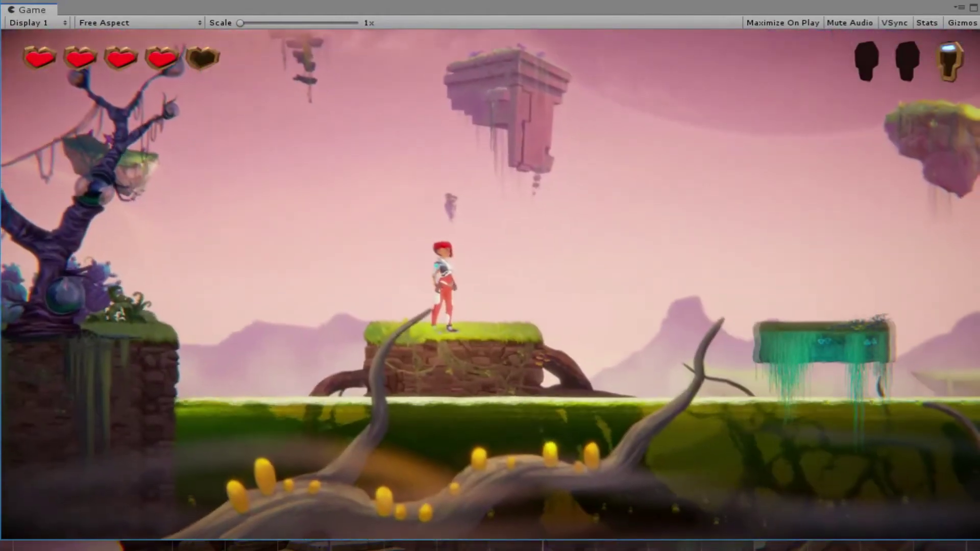
key("Right")
key("space")
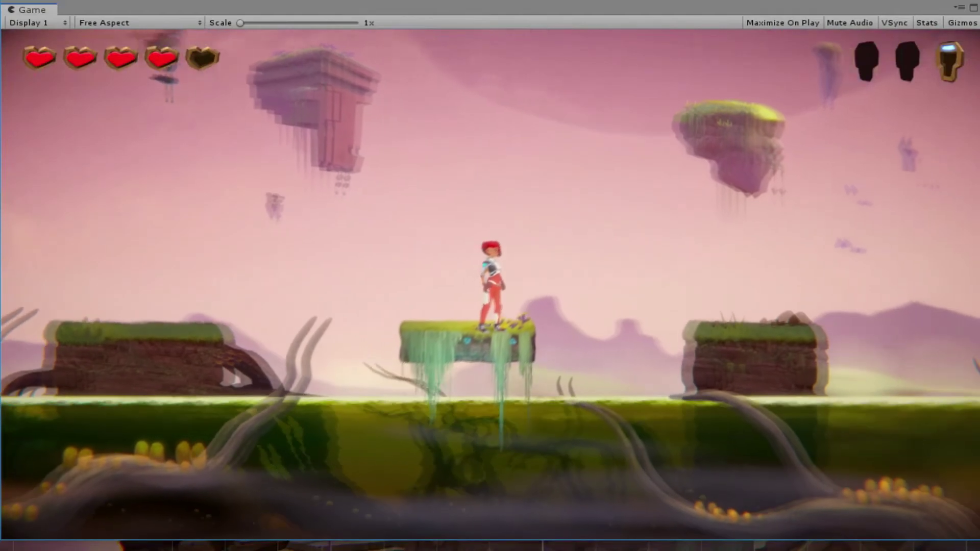
- Jump across the platforms to the grassy cliff ledge and run into the cave
key("Right")
key("space")
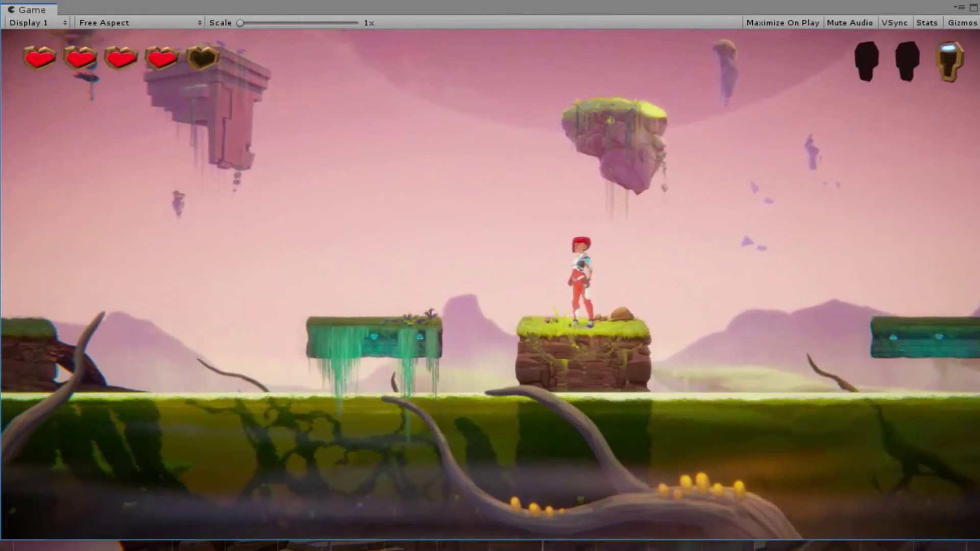
key("Right")
key("space")
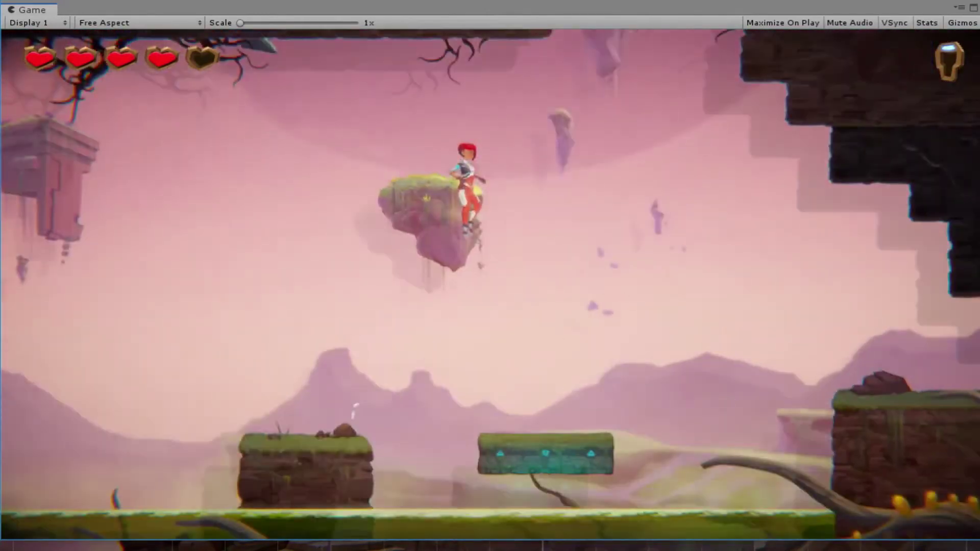
key("Right")
key("space")
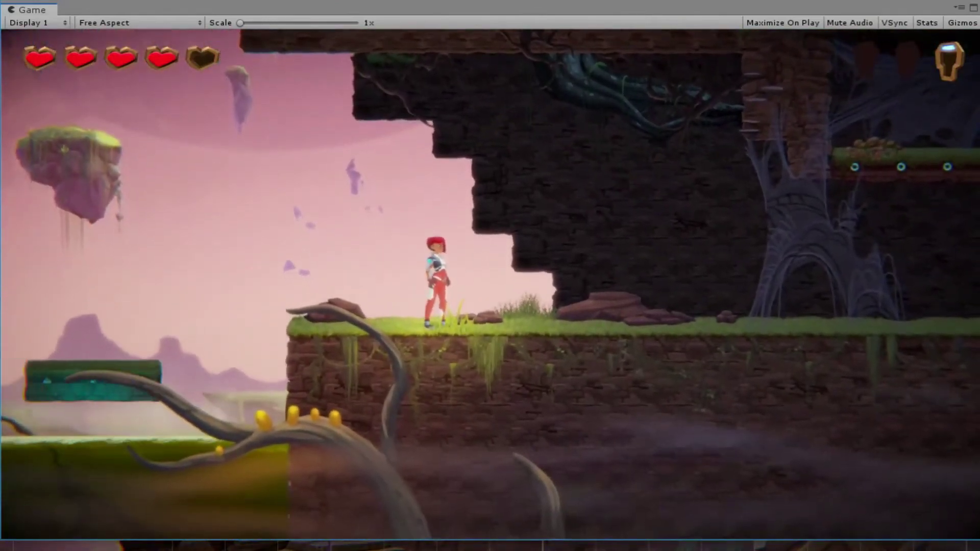
key("Right")
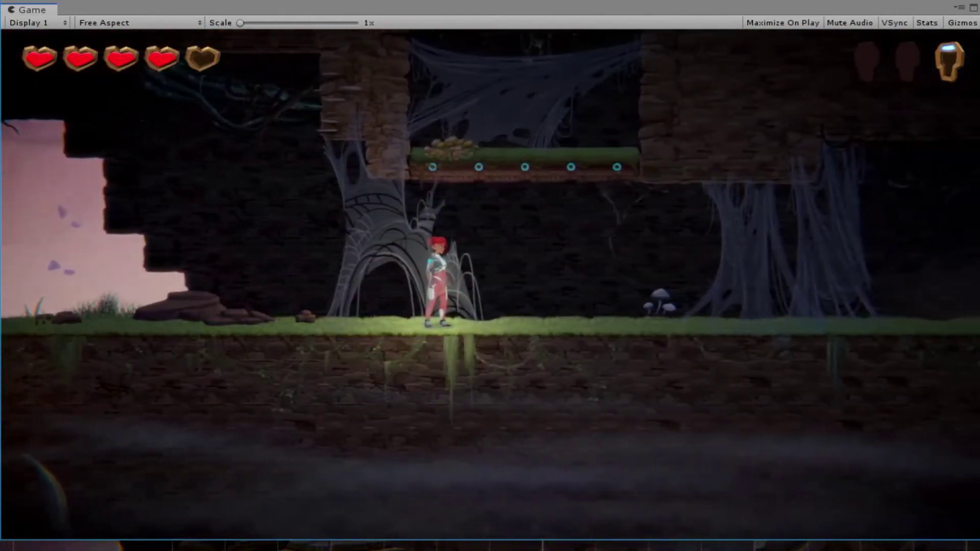
- Climb the cobweb platform and cave ledges, then drop to the lower grassy platform
key("space")
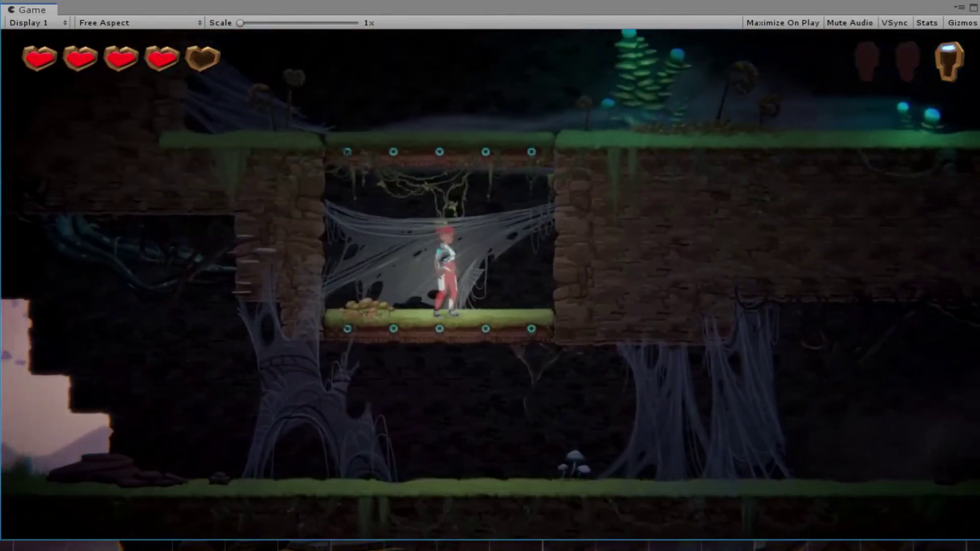
key("space")
key("Left")
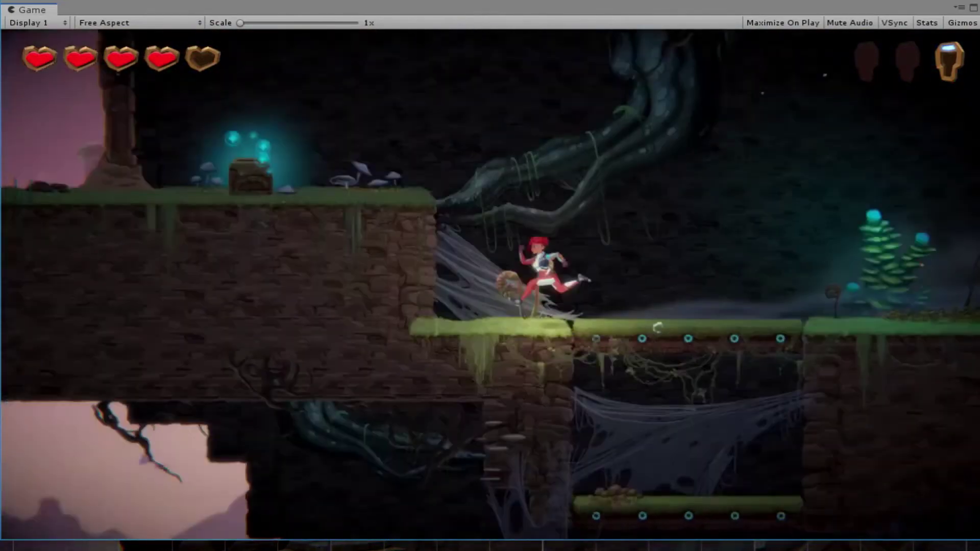
key("space")
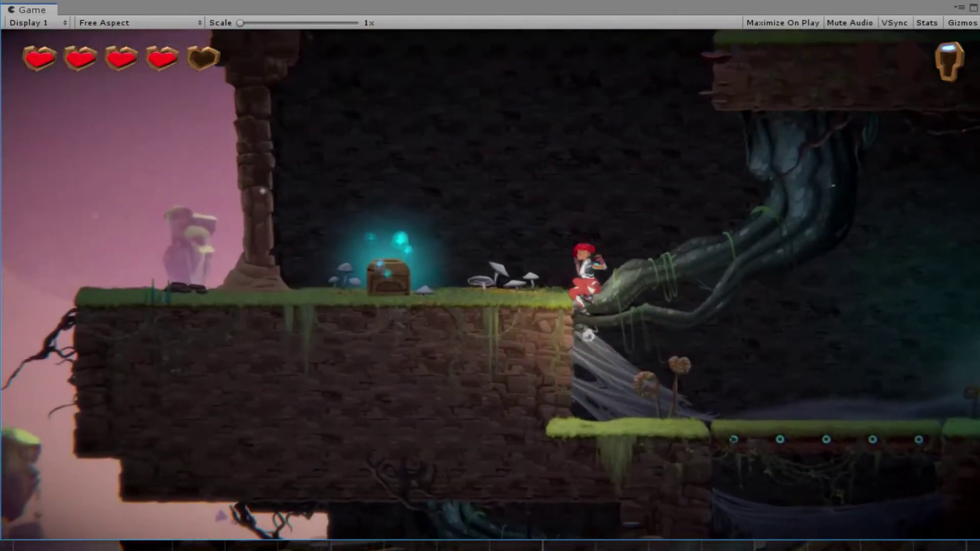
key("Left")
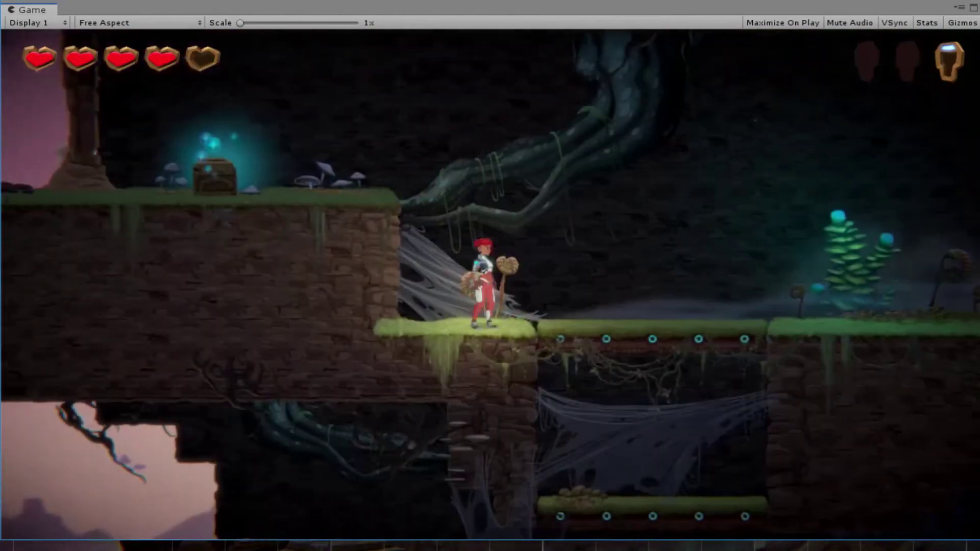
key("Right")
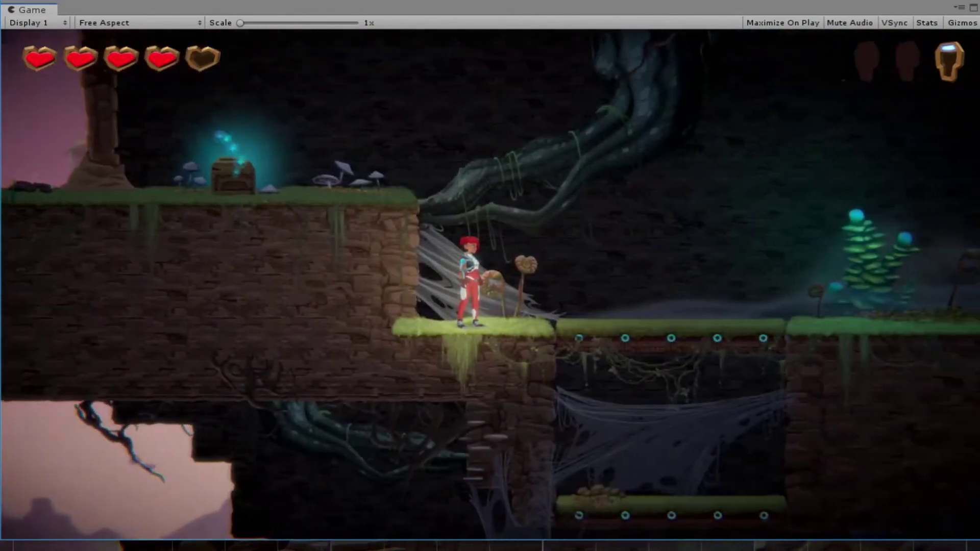
- Jump to the upper ledge, collect the glowing chest, then head right deeper into the cave
key("Left")
key("space")
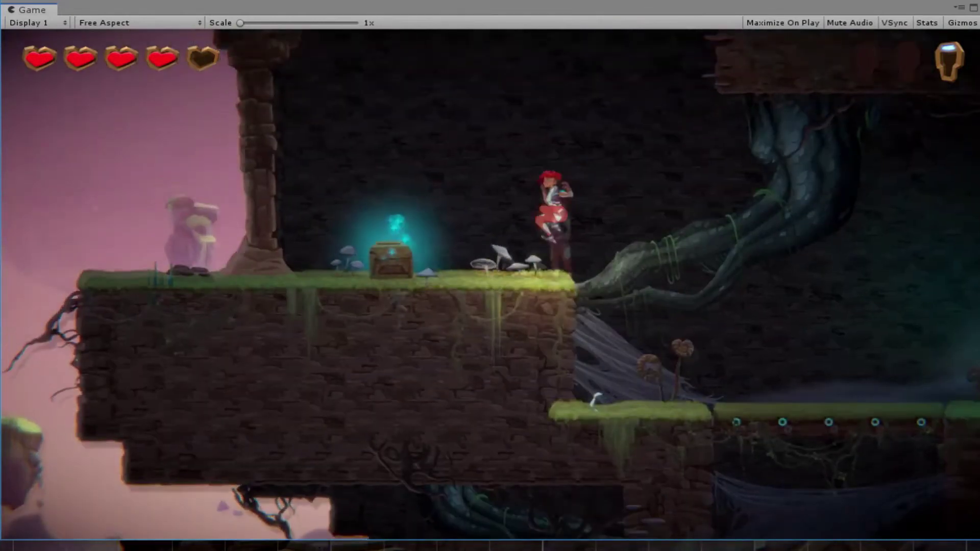
key("Left")
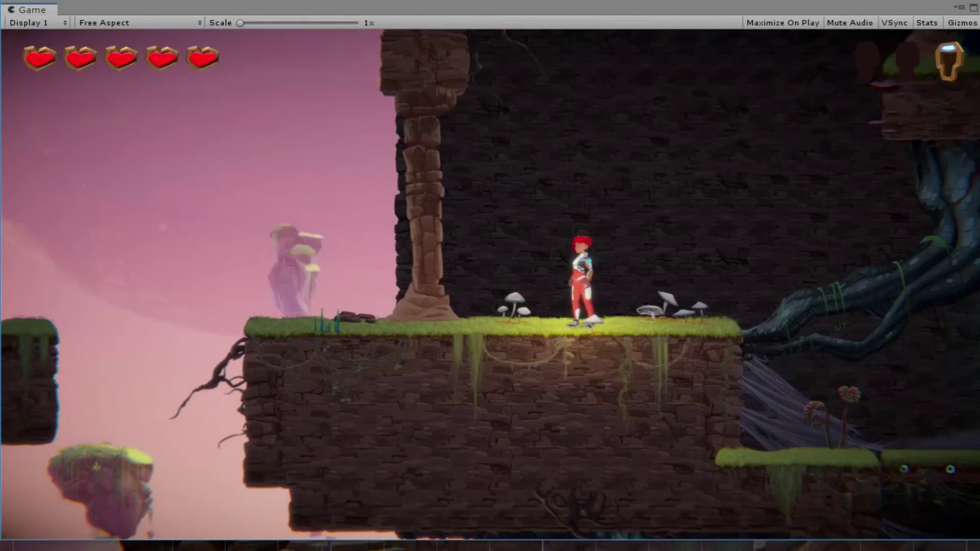
key("Left")
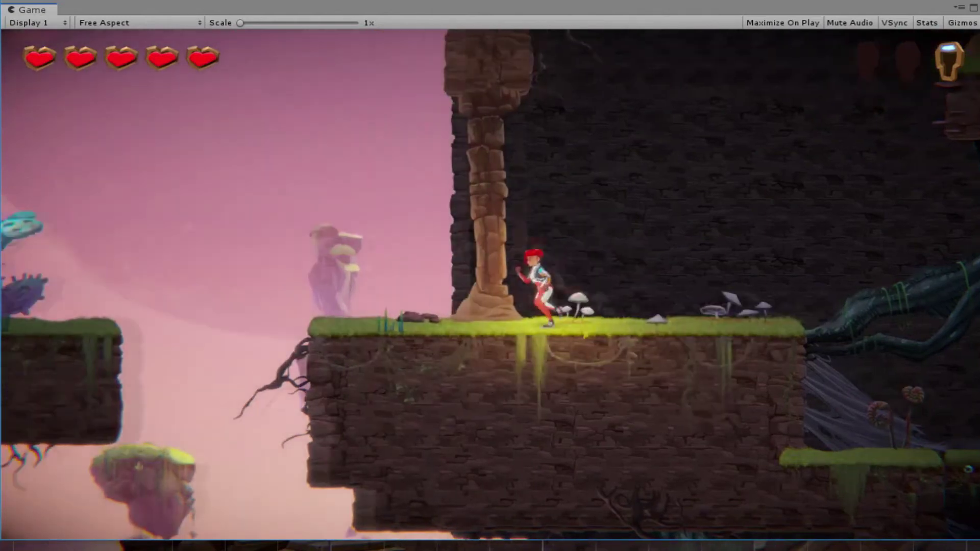
key("Right")
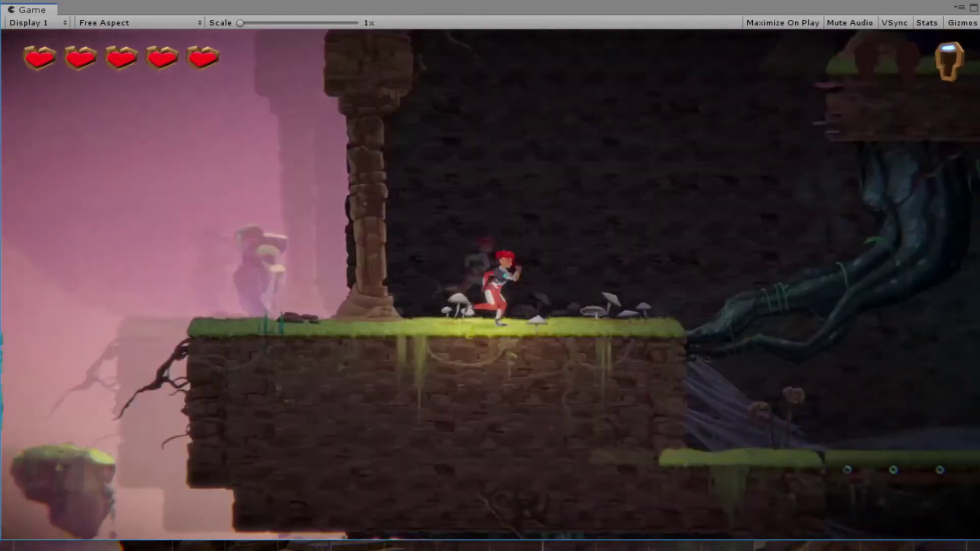
key("Right")
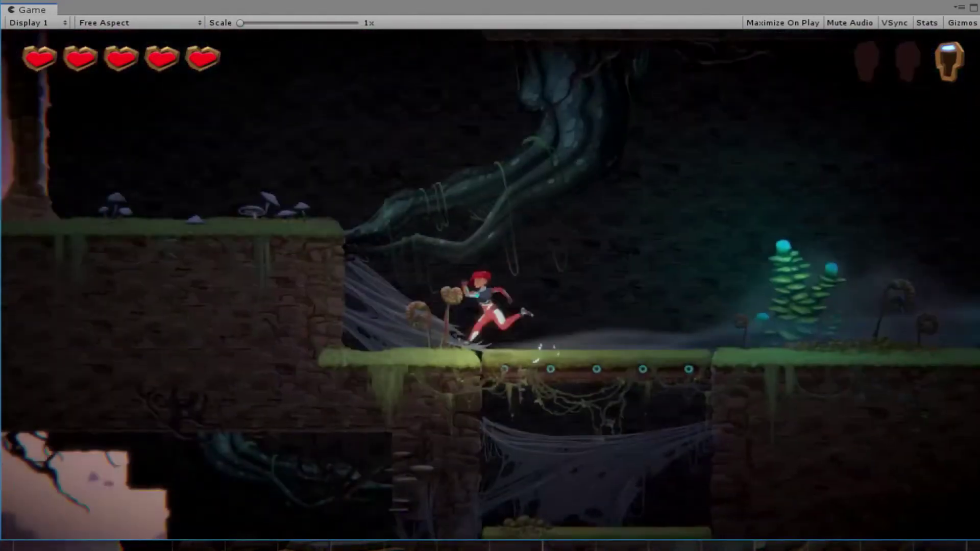
key("space")
key("space")
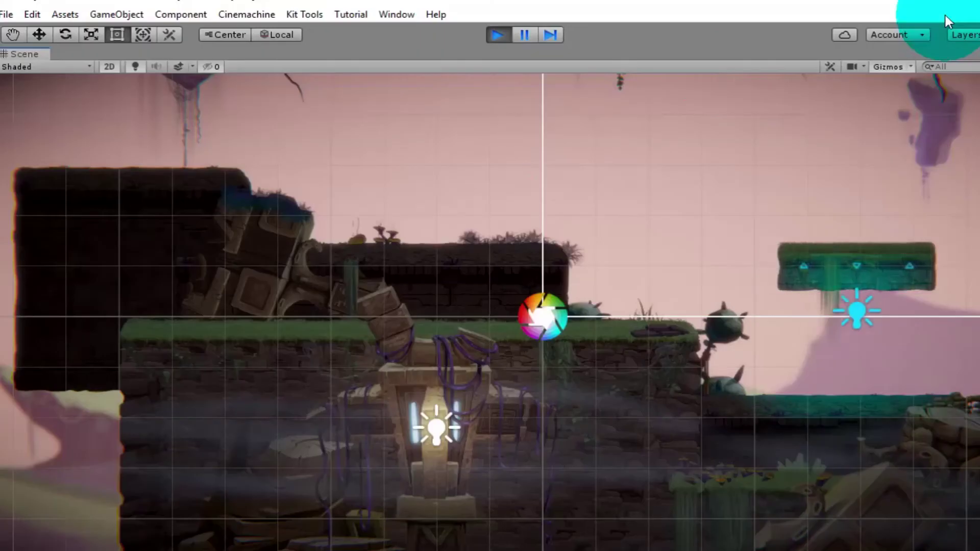
- Stop Play mode and open the Project window from Window > General, showing the Prefabs folder
left_click(446, 147)
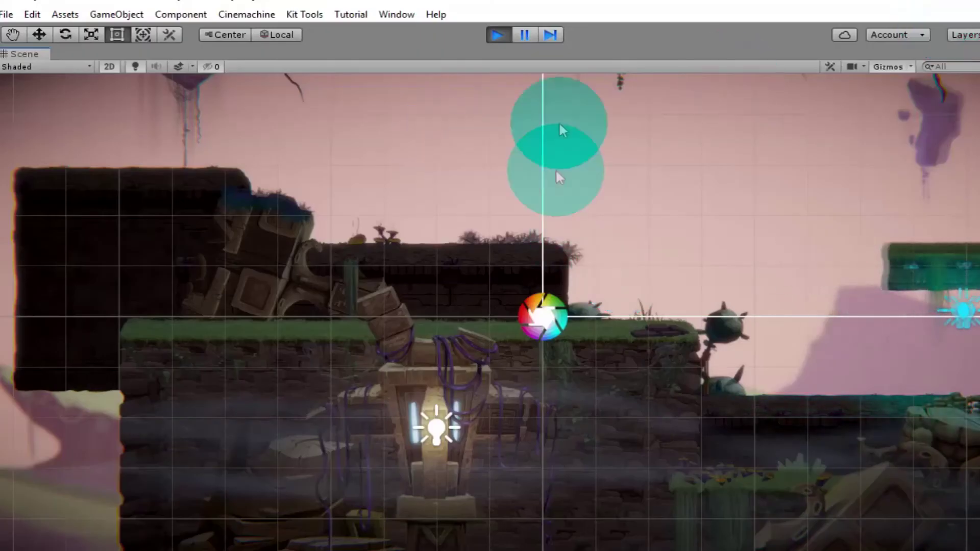
left_click(497, 35)
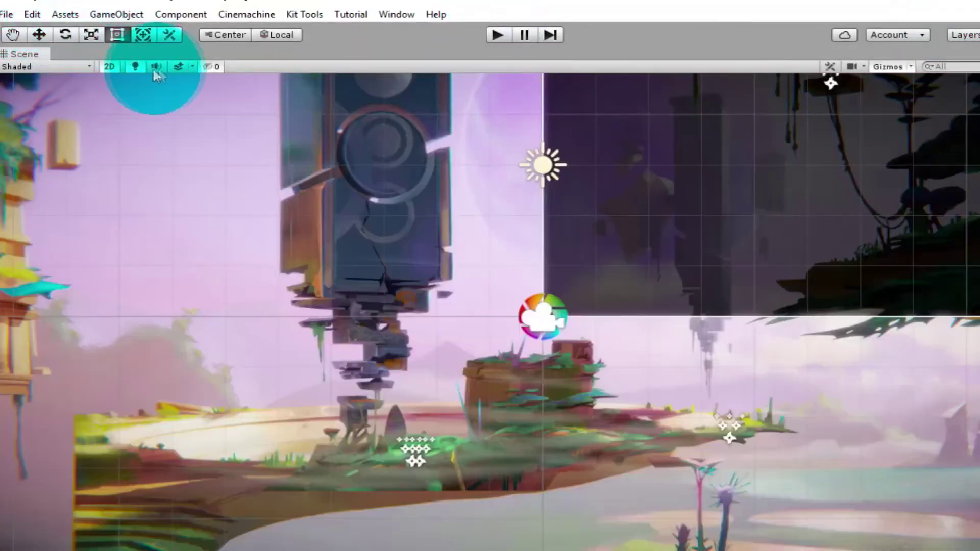
left_click(396, 15)
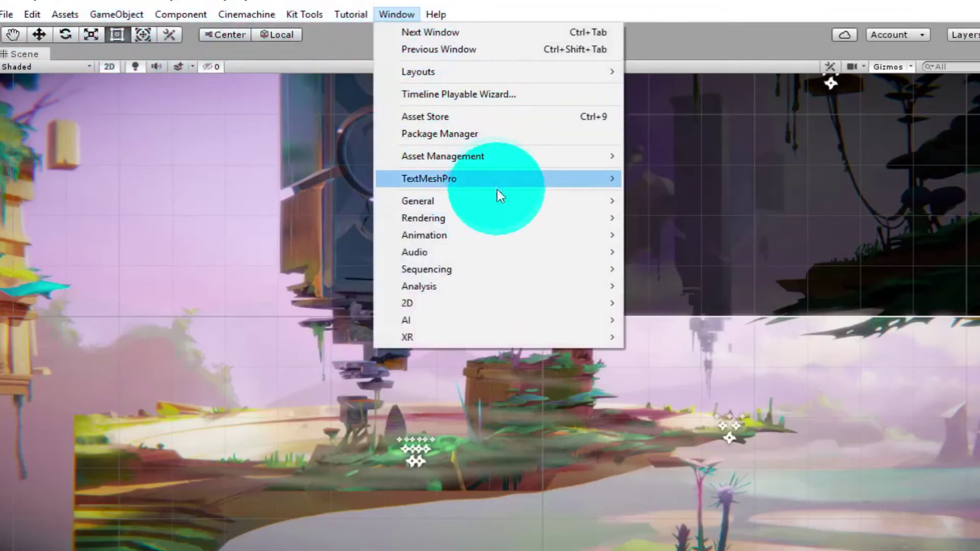
mouse_move(518, 206)
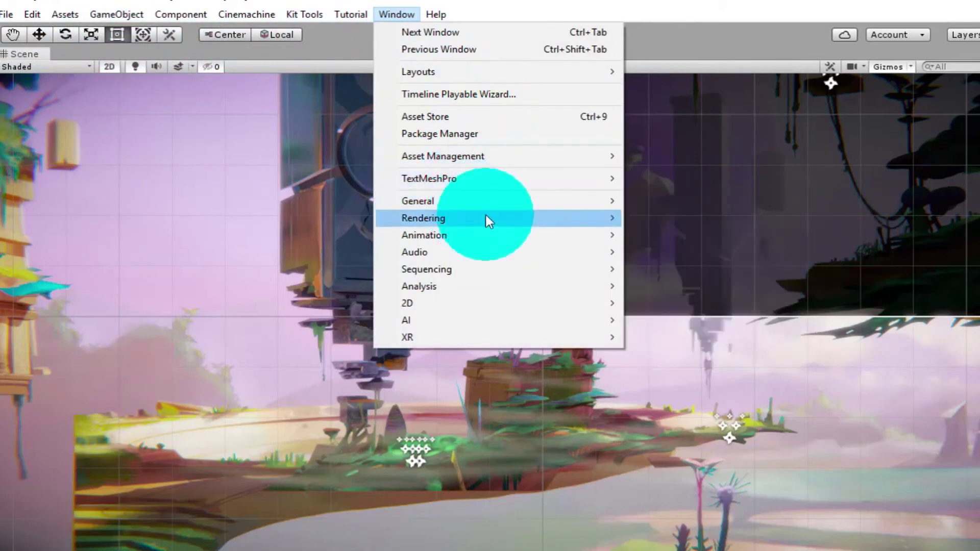
left_click(664, 269)
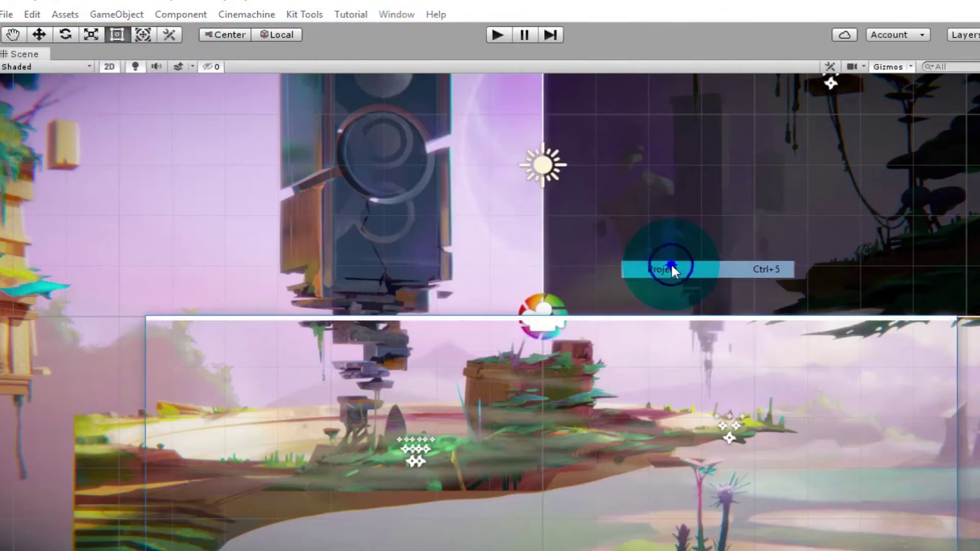
left_click_drag(622, 321, 555, 228)
left_click(628, 306)
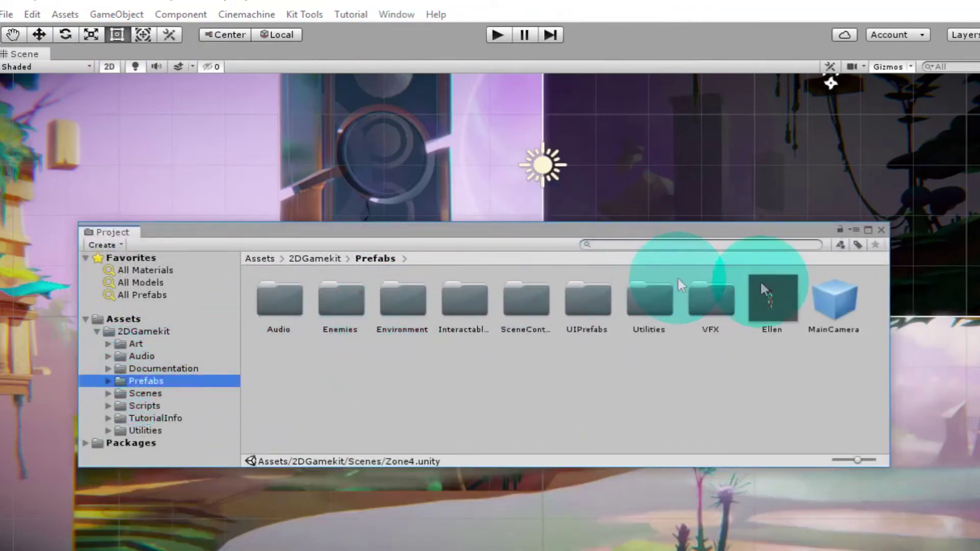
left_click(763, 282)
- Open the Inspector, dock it beside the Project window, and rotate Ellen's preview to face front
left_click(396, 14)
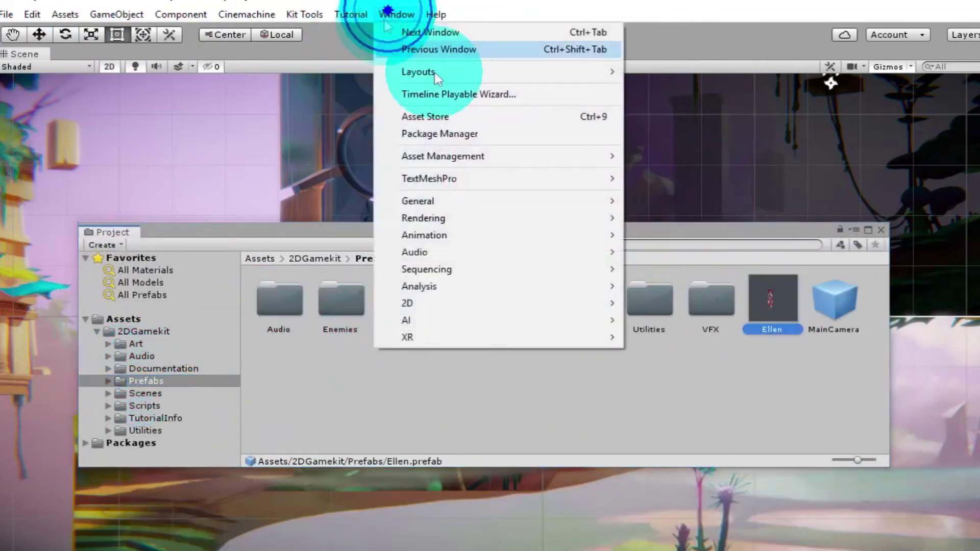
mouse_move(510, 207)
left_click(682, 235)
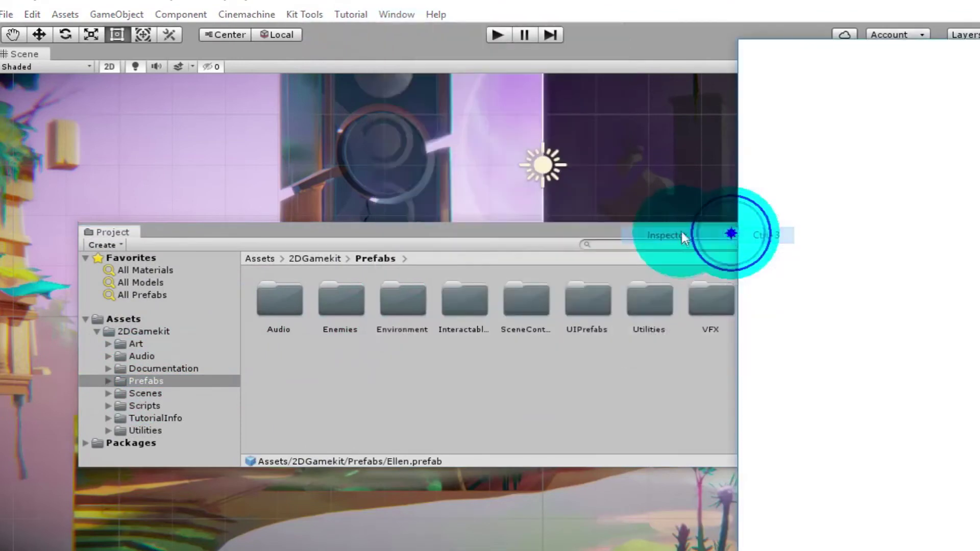
left_click_drag(606, 228, 521, 219)
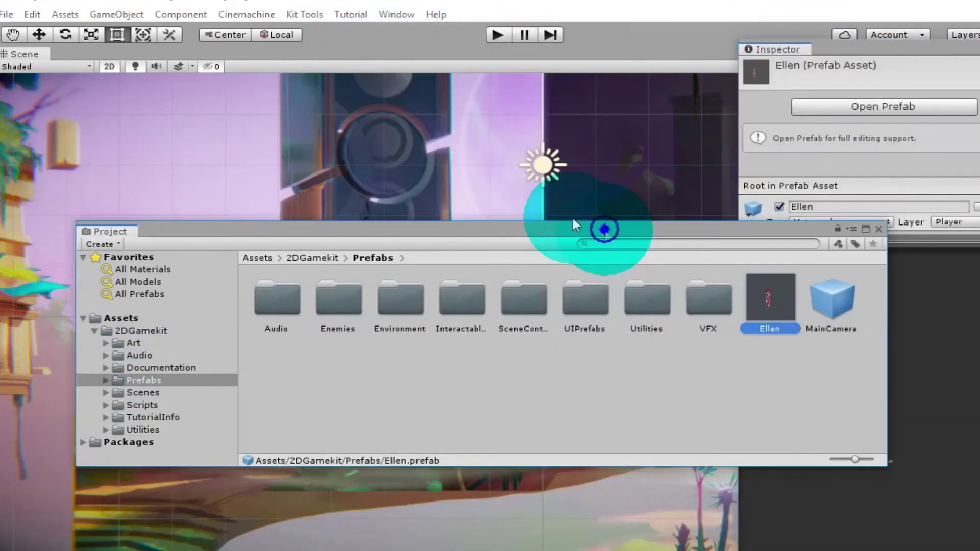
left_click_drag(911, 399, 963, 423)
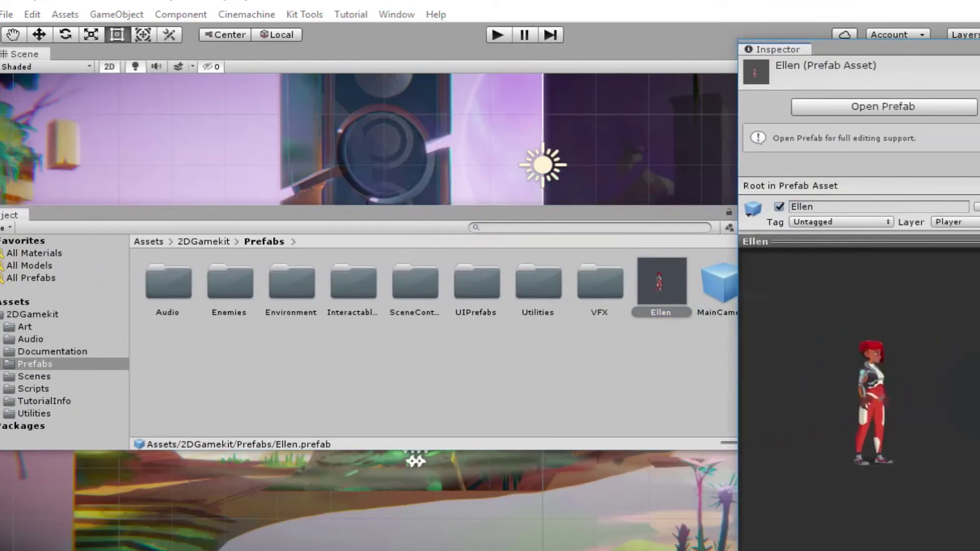
- Preview the Chomper and Spitter enemy prefabs, then open the Audio prefab folder
double_click(232, 292)
left_click(161, 291)
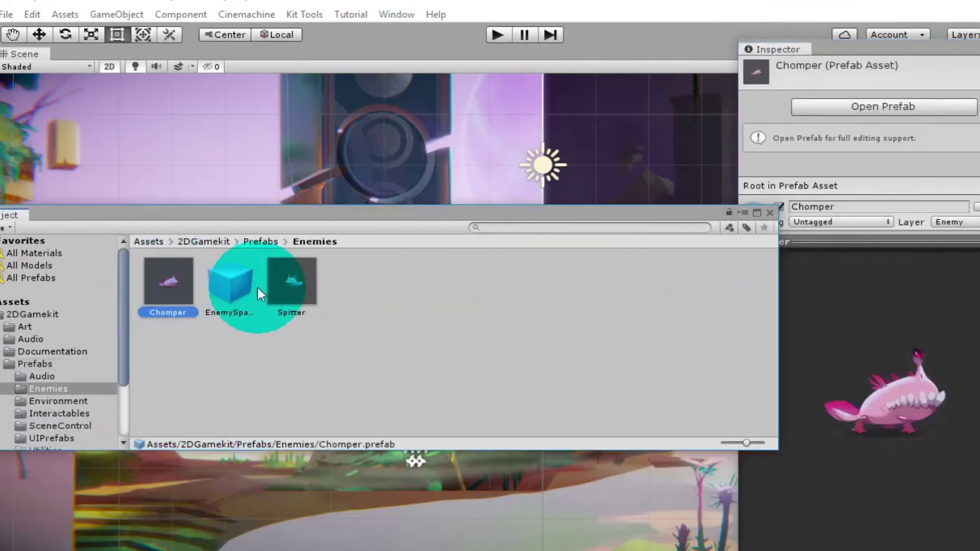
left_click(281, 293)
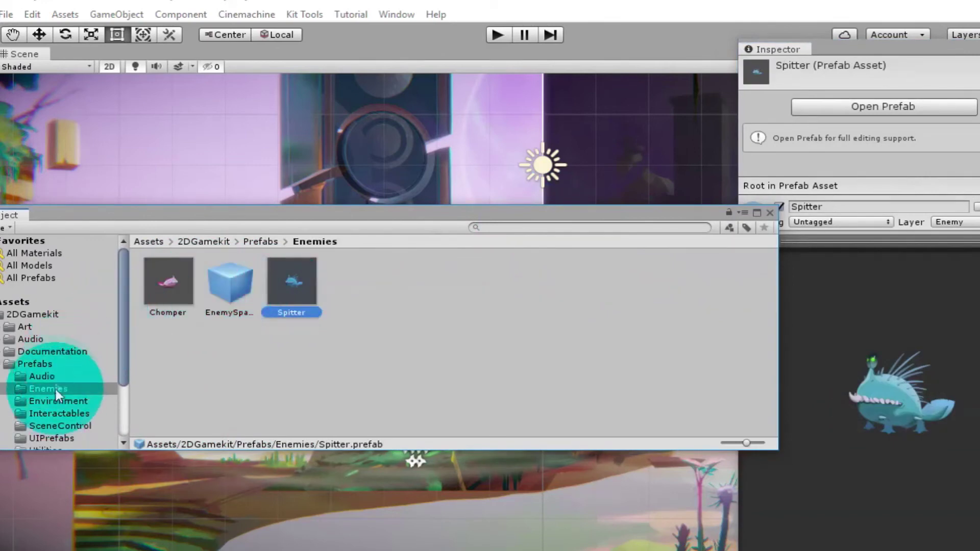
left_click(43, 376)
left_click_drag(128, 225, 187, 214)
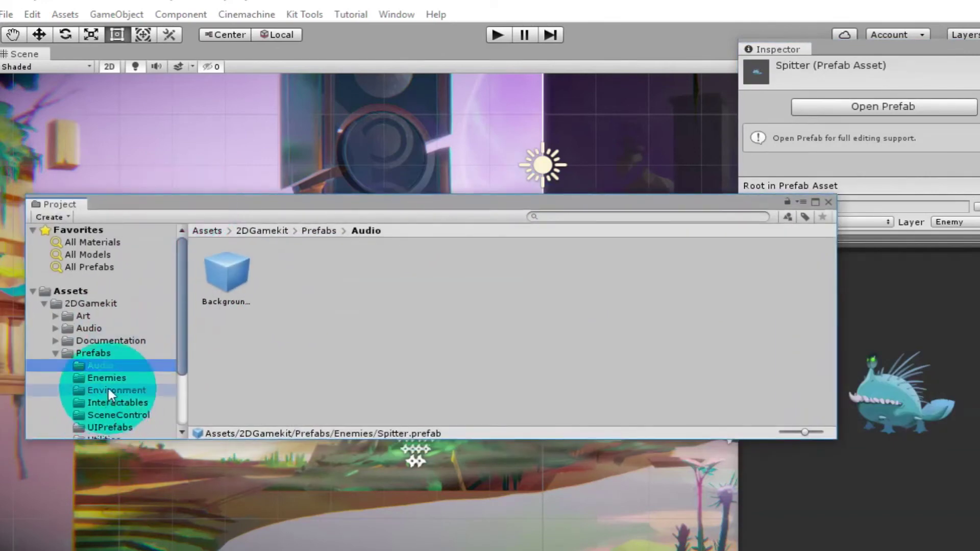
- Preview the Spikes environment prefab and the destructible wall in Interactables
left_click(109, 391)
left_click(293, 278)
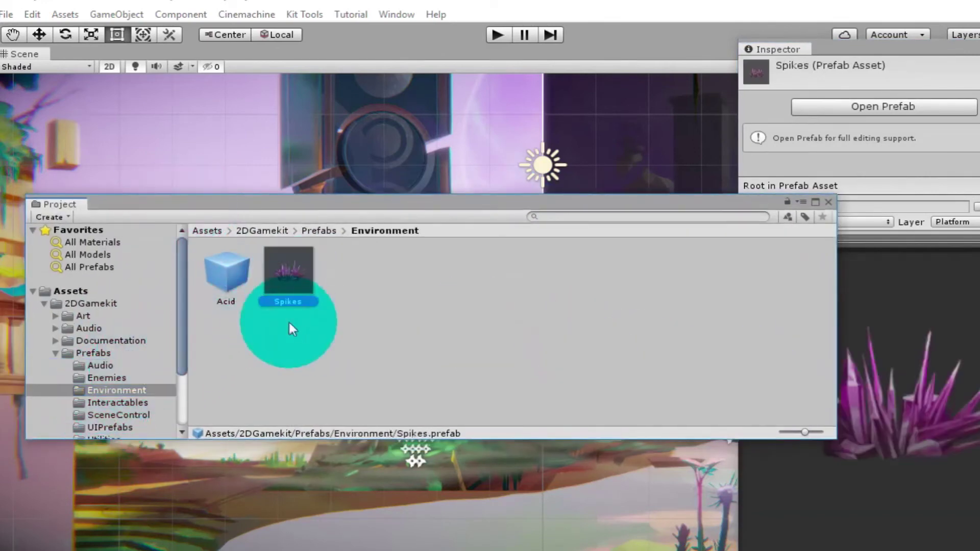
left_click(119, 412)
left_click(122, 403)
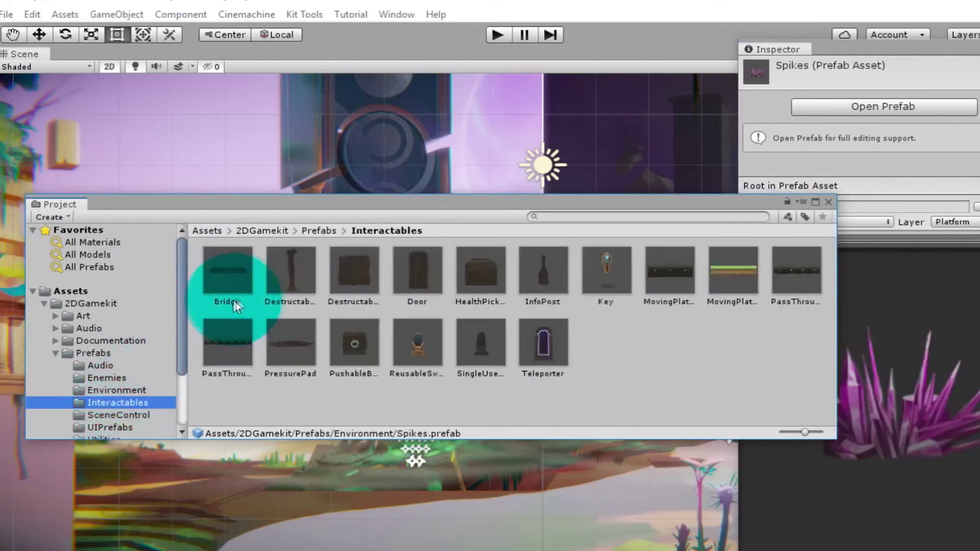
left_click(337, 286)
- Preview the Key, moving platform, pass-through platform, SingleUseSwitch and DestructableColumn prefabs
left_click(596, 269)
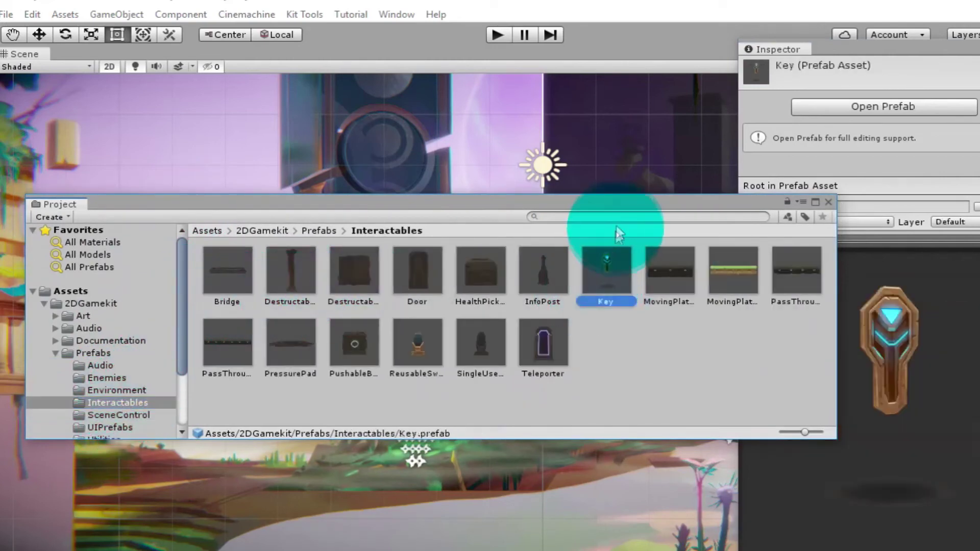
left_click(609, 216)
left_click(700, 267)
left_click(764, 271)
left_click(447, 334)
left_click(252, 288)
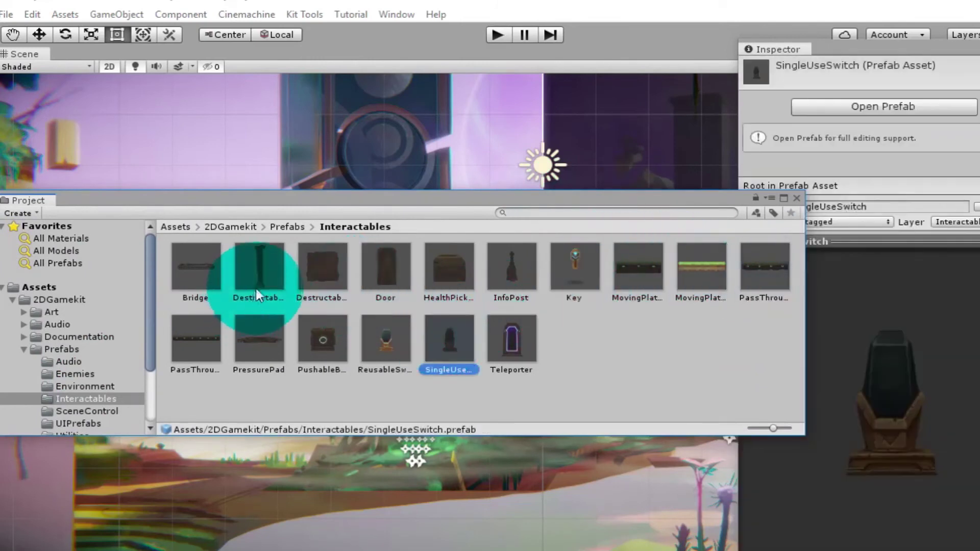
- Make the Project window taller and narrower and move it right and down
left_click_drag(275, 193, 276, 191)
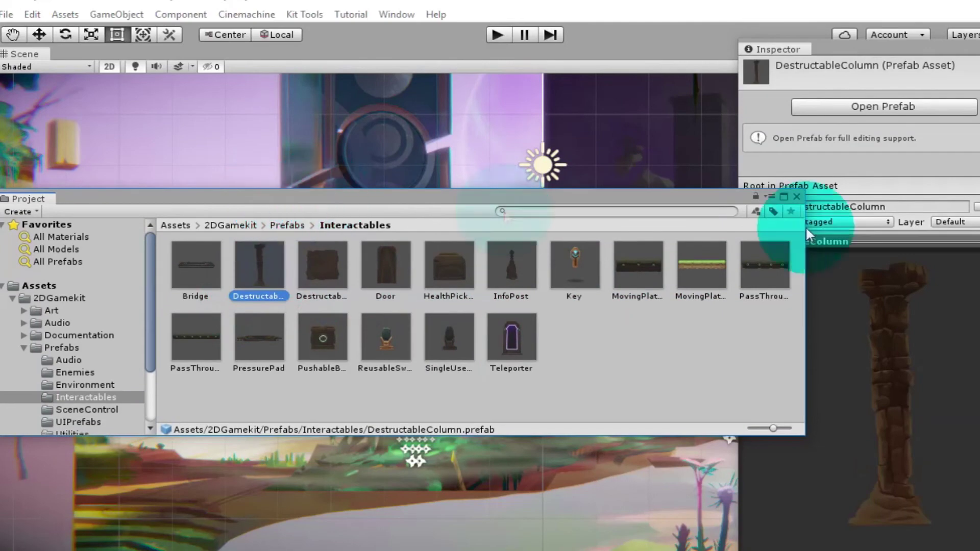
left_click_drag(808, 314, 698, 312)
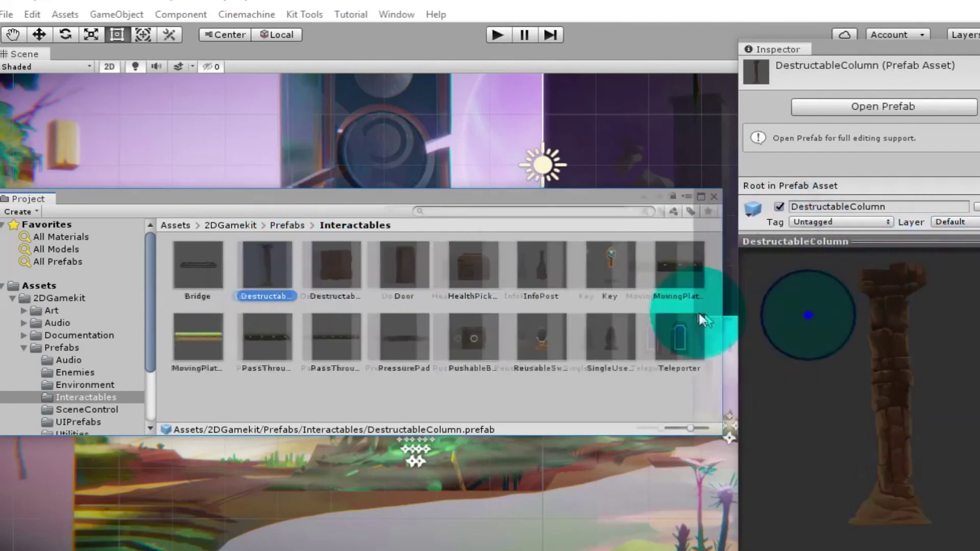
mouse_move(567, 208)
left_mouse_down()
mouse_move(747, 218)
mouse_move(710, 220)
left_mouse_up()
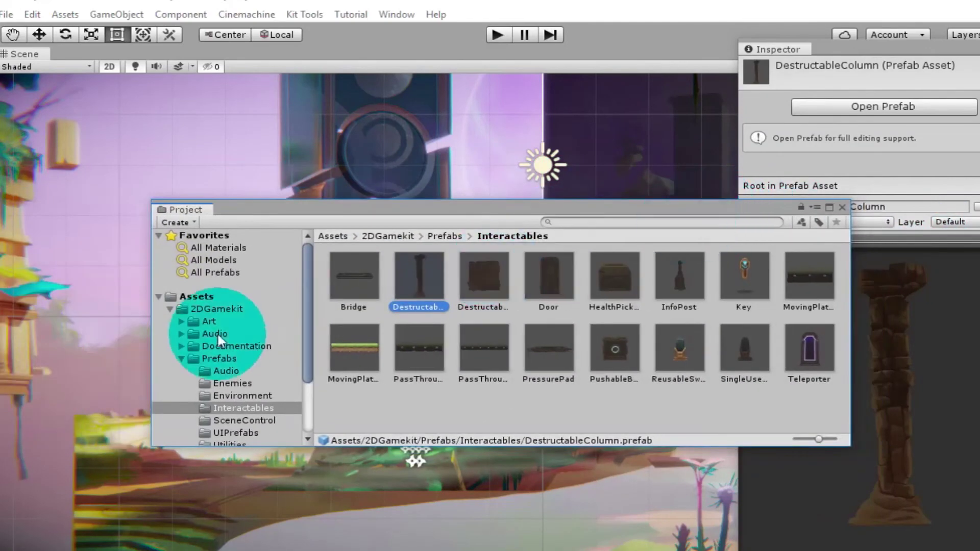
- Collapse Prefabs and drill into Art > Animations > AnimationClips > Ellen to list Ellen's clips
left_click(179, 357)
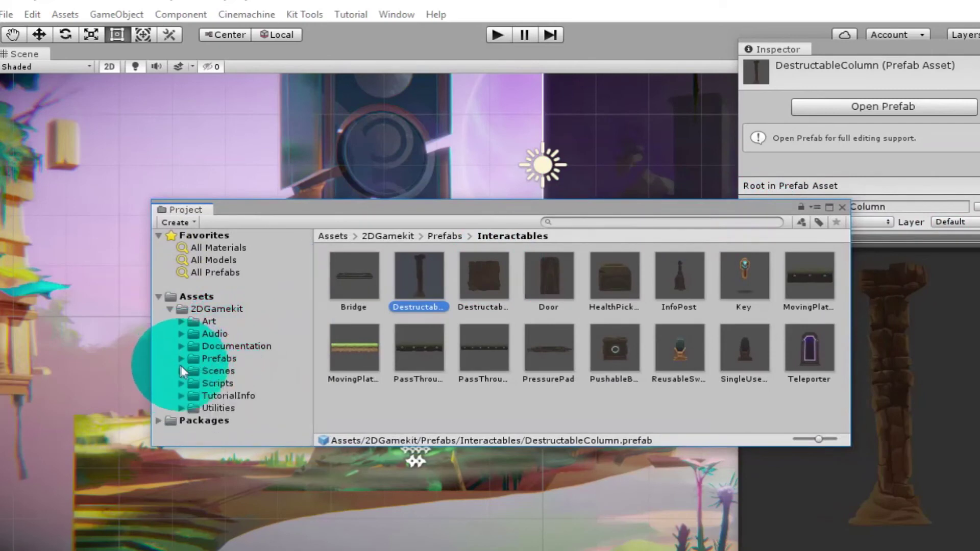
left_click(207, 319)
left_click(181, 321)
left_click(214, 335)
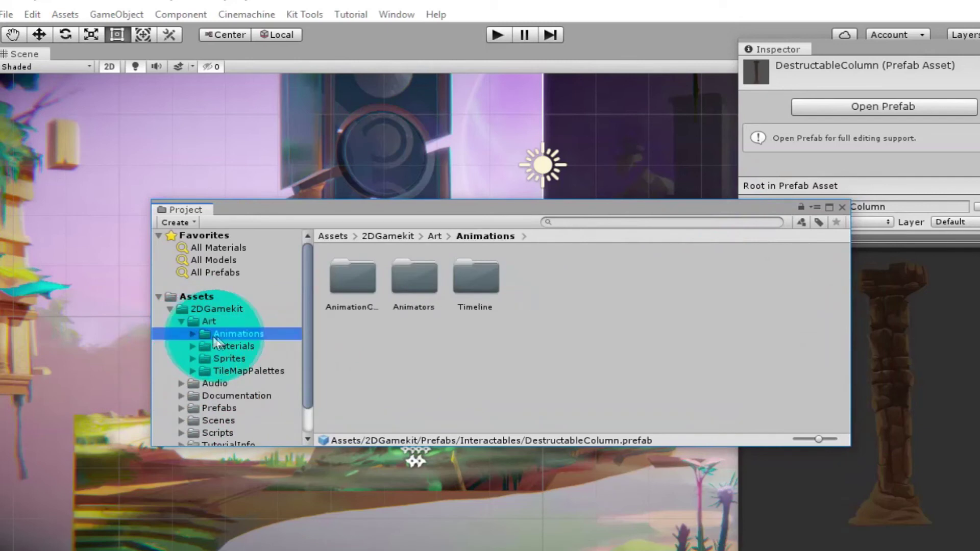
left_click(193, 334)
left_click(234, 346)
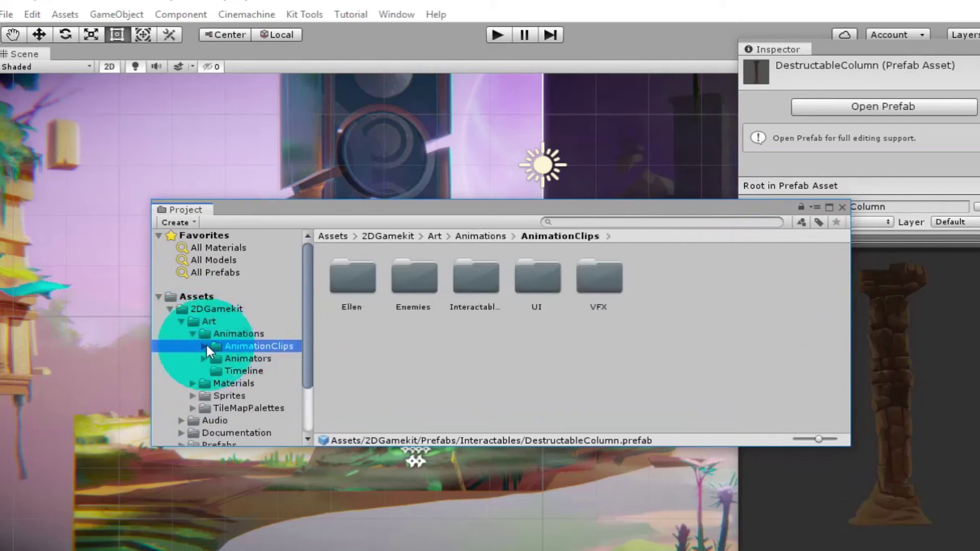
left_click(204, 346)
left_click(236, 359)
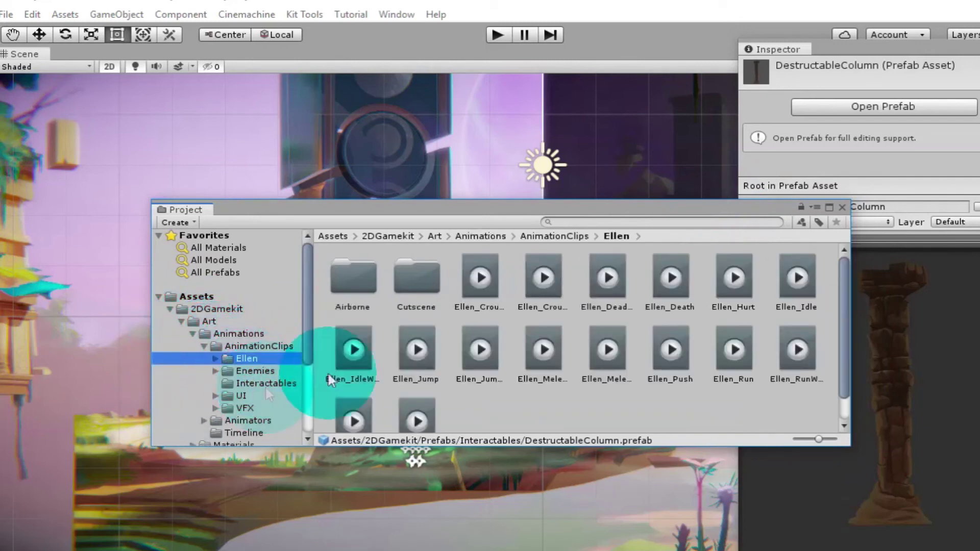
- Preview a jump clip and Ellen_Melee1, then look inside the UI animation clips folder
left_click(492, 339)
left_click(543, 349)
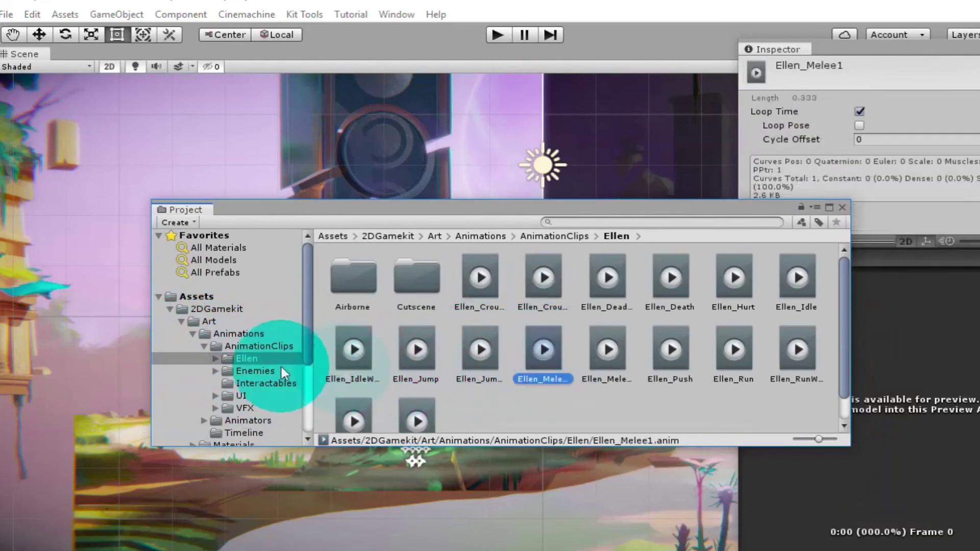
scroll(276, 364, "down", 3)
left_click(242, 350)
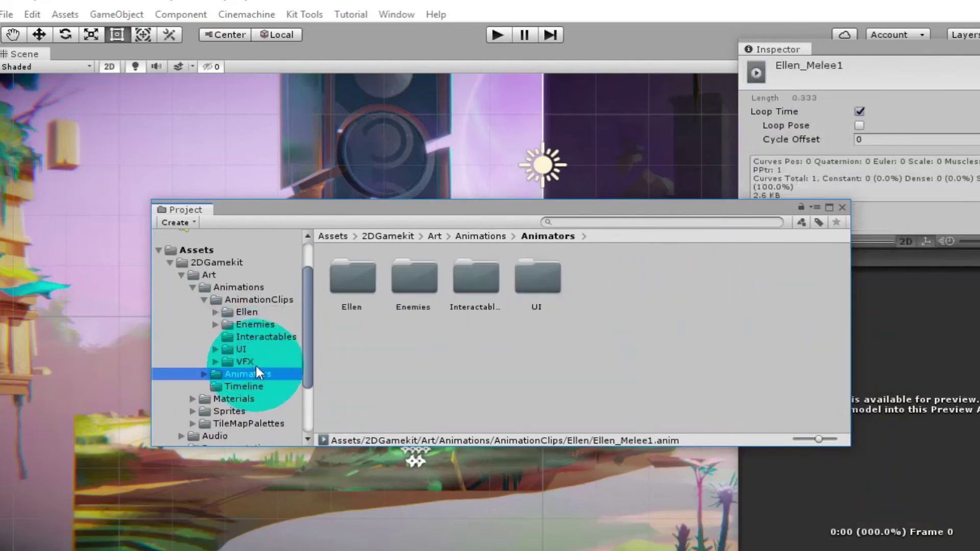
- Browse the Scenes, Scripts, TutorialInfo and Utilities folders, expanding Utilities' subfolders
scroll(256, 370, "down", 5)
left_click(248, 386)
left_click(232, 399)
left_click(231, 412)
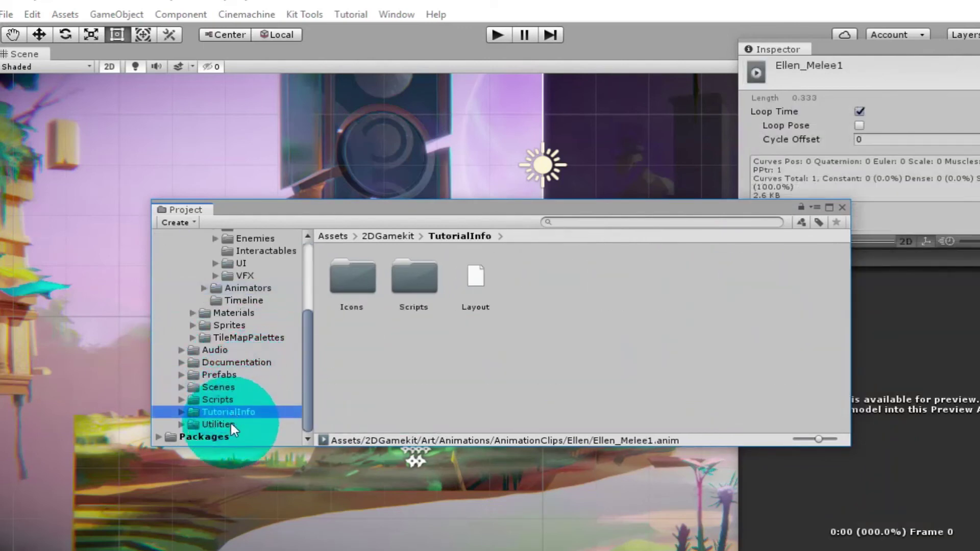
left_click(230, 424)
left_click(182, 424)
- Show the BTDebug script's code from Utilities > Editor in the Inspector, after glancing at Fonts
scroll(204, 421, "down", 2)
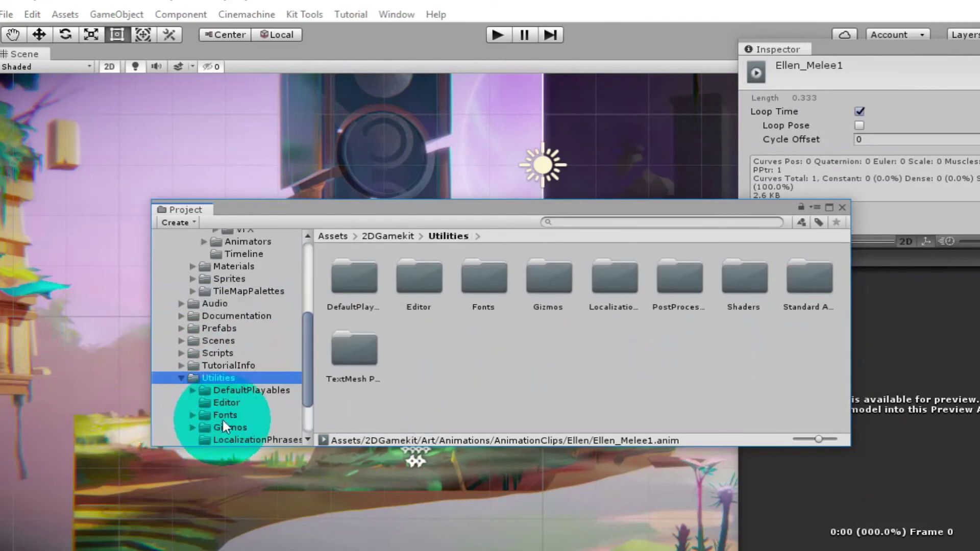
left_click(222, 416)
left_click(230, 403)
scroll(230, 405, "down", 2)
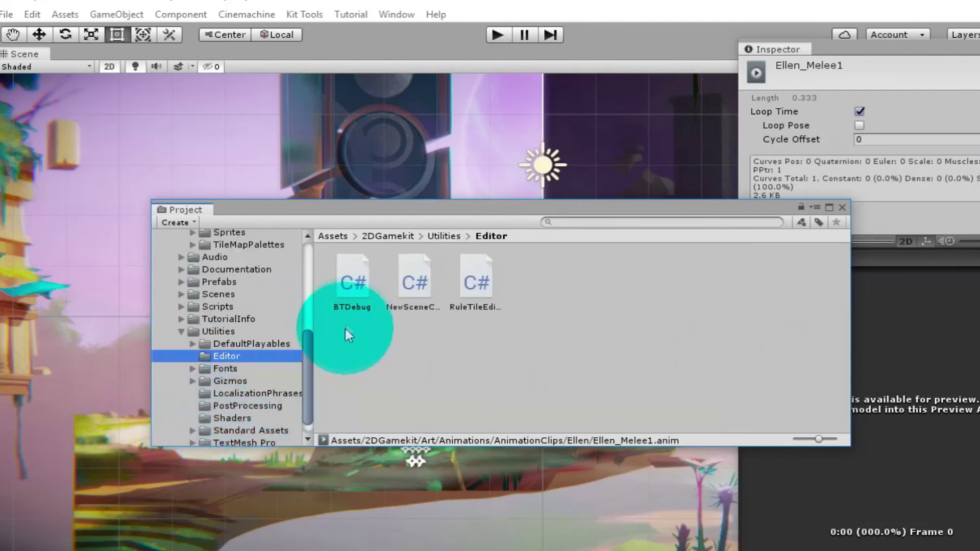
left_click(352, 286)
left_click(851, 357)
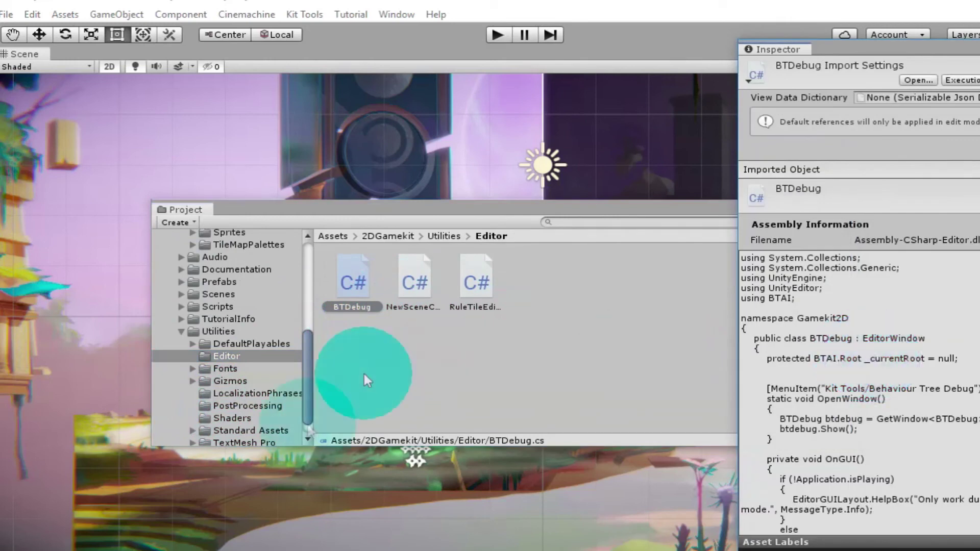
- Browse the LocalizationPhrases, Shaders, Standard Assets and TextMesh Pro folders, then the Scenes folder
left_click(220, 395)
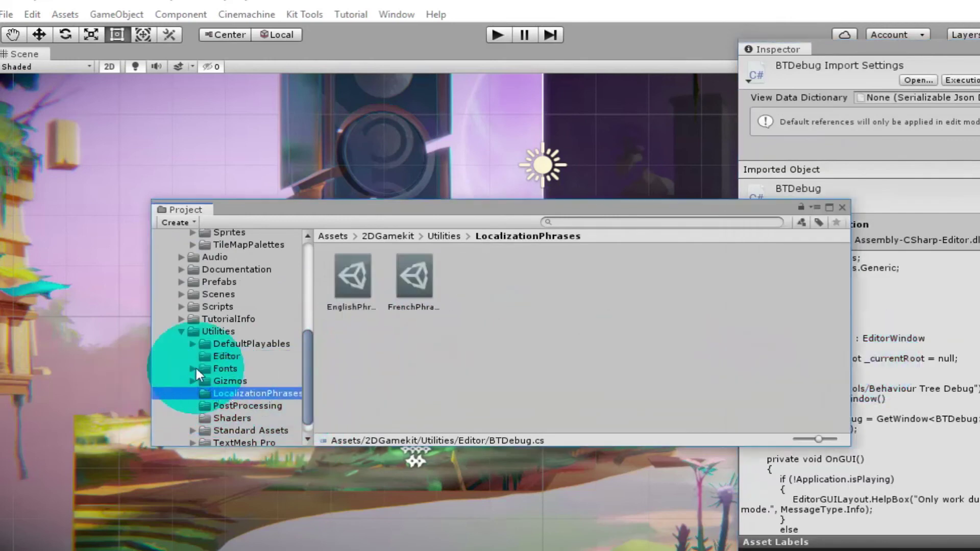
left_click(250, 418)
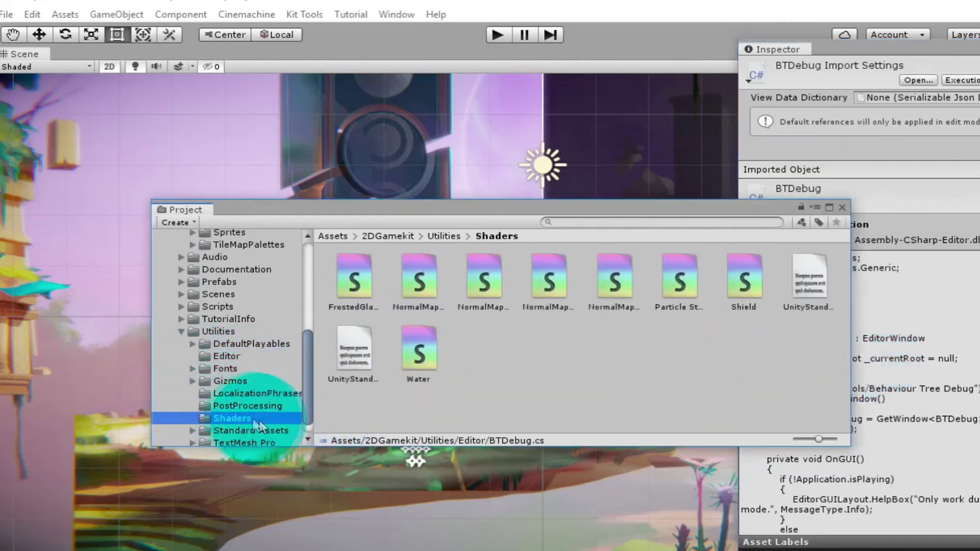
scroll(232, 411, "down", 1)
left_click(235, 411)
left_click(227, 423)
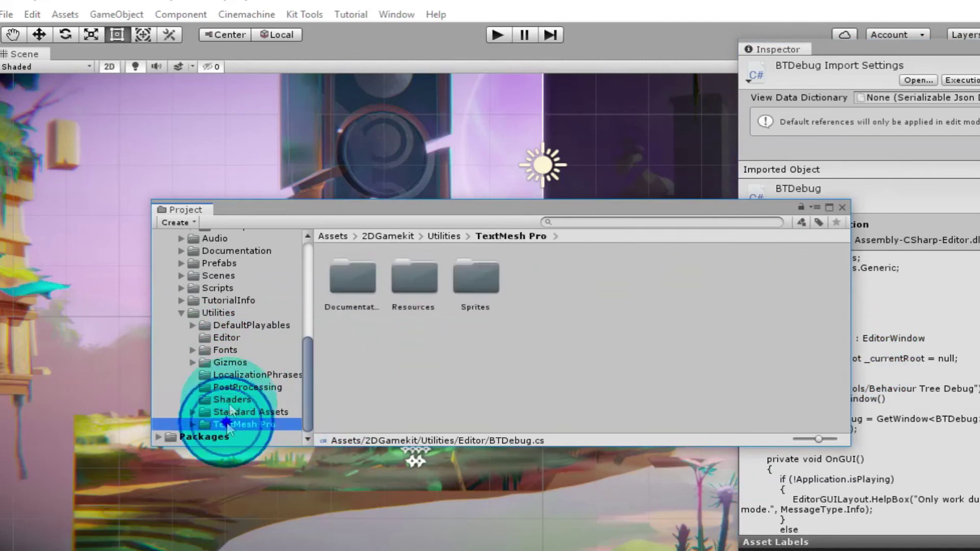
left_click(209, 276)
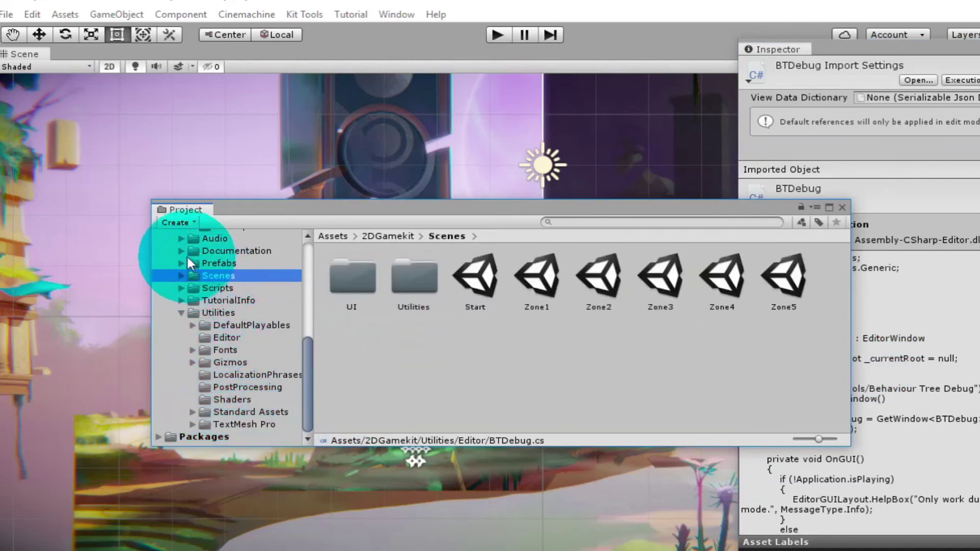
- Look through the Audio Environment, Mixers and UI folders, then the Scenes > UI folder
left_click(182, 238)
left_click(224, 276)
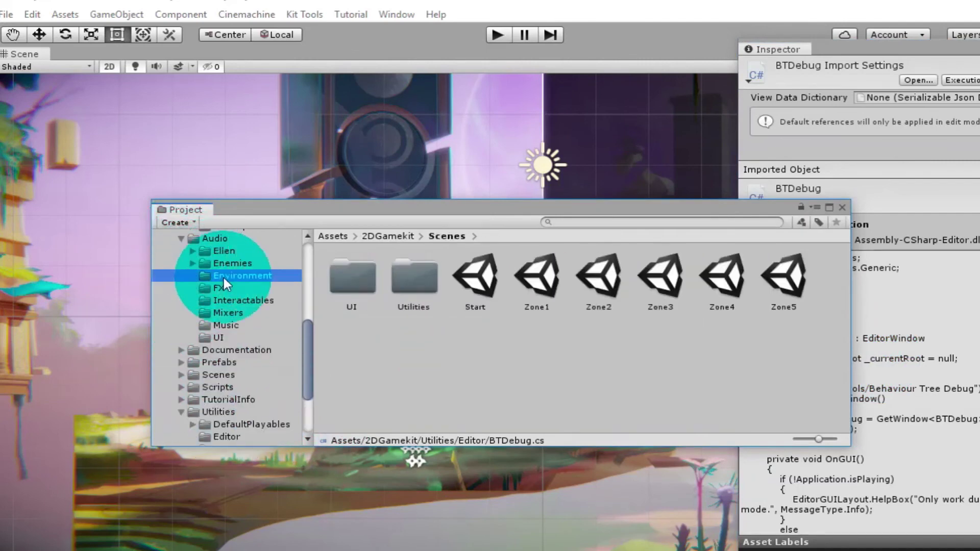
left_click(225, 312)
left_click(219, 337)
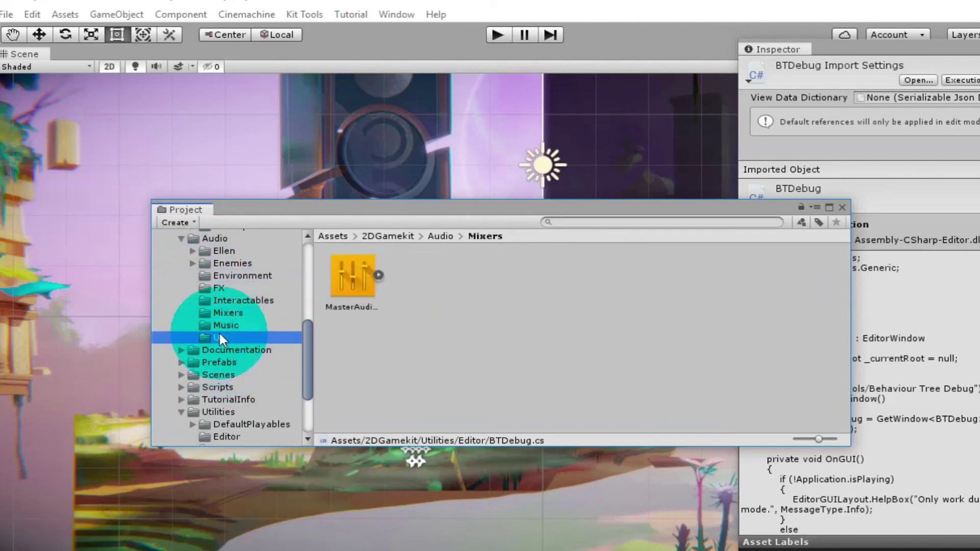
left_click(183, 376)
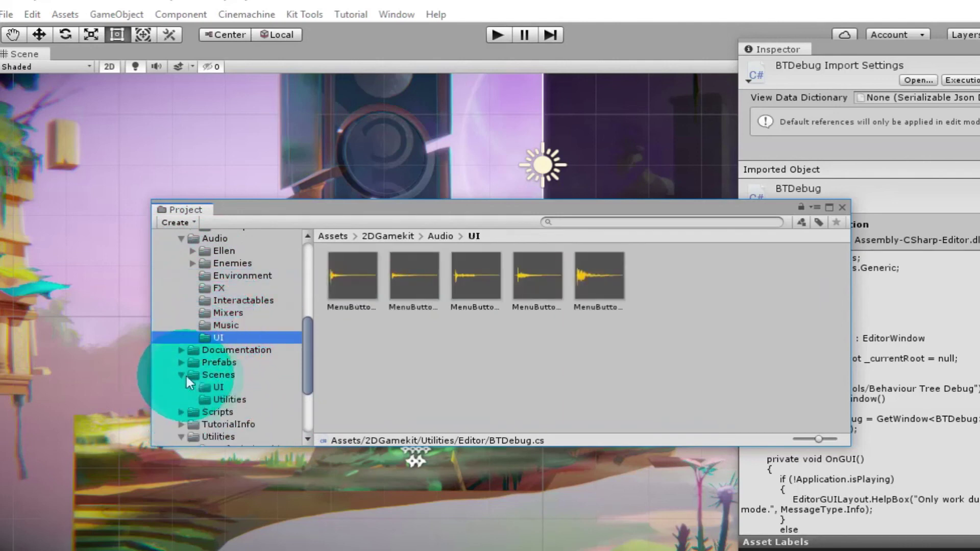
left_click(224, 387)
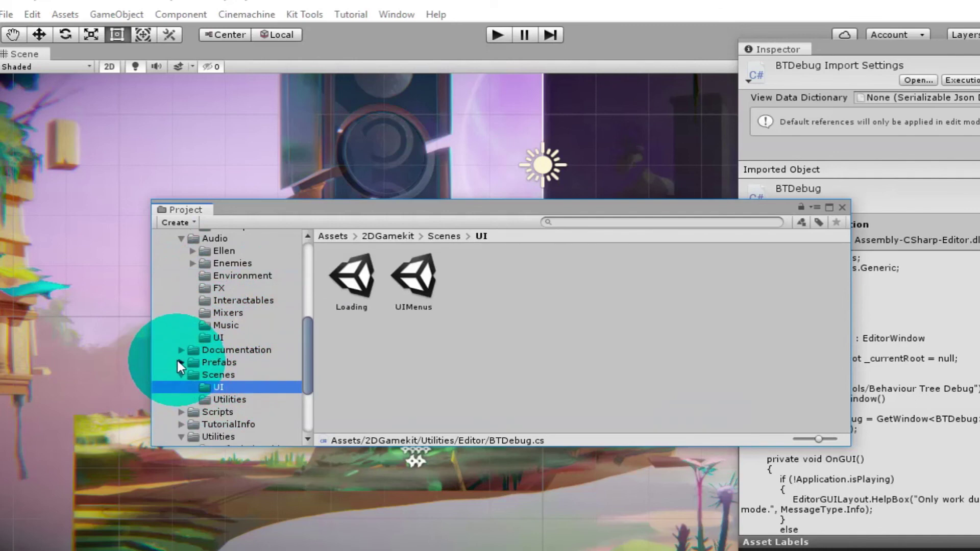
- Expand Prefabs and view its Audio, Environment, Utilities and UIPrefabs subfolders
left_click(181, 362)
left_click(203, 374)
left_click(236, 400)
scroll(237, 408, "down", 3)
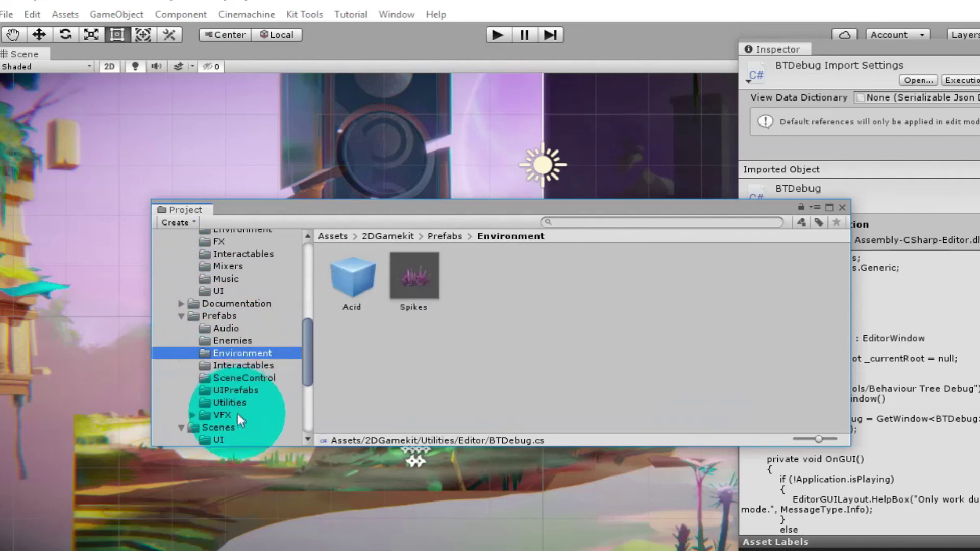
left_click(237, 402)
left_click(229, 389)
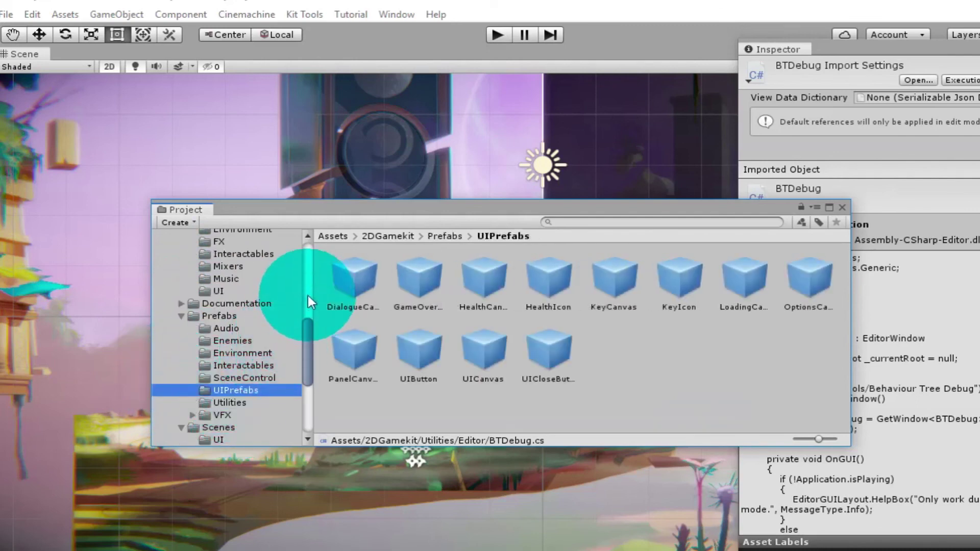
scroll(286, 281, "up", 12)
- Show the Gunner enemy's animation clips under AnimationClips > Enemies and expand its folder
left_click(254, 262)
left_click(215, 276)
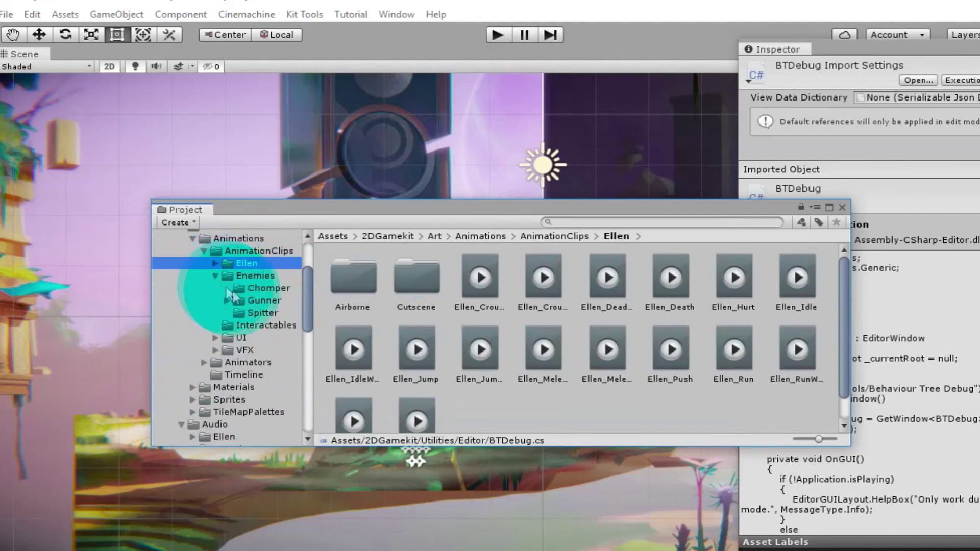
left_click(240, 300)
left_click(226, 300)
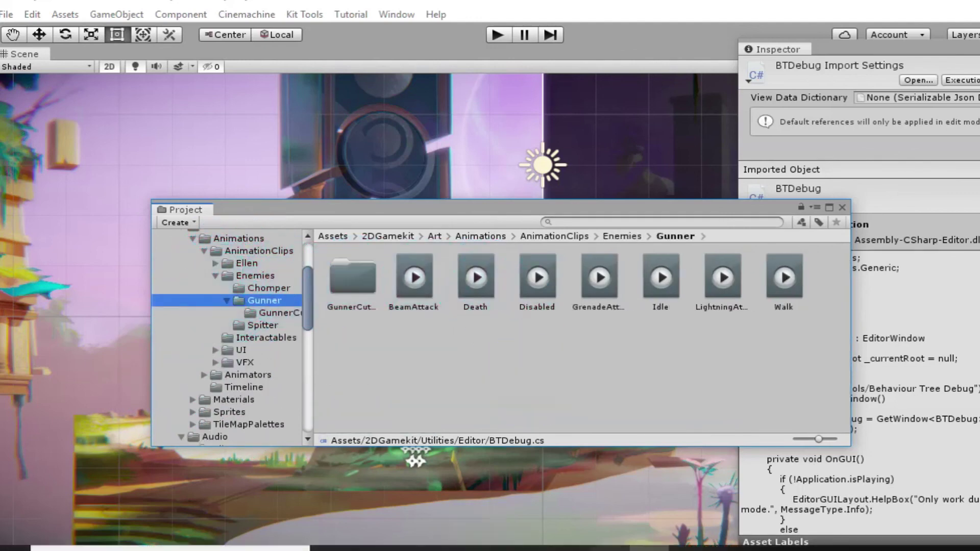